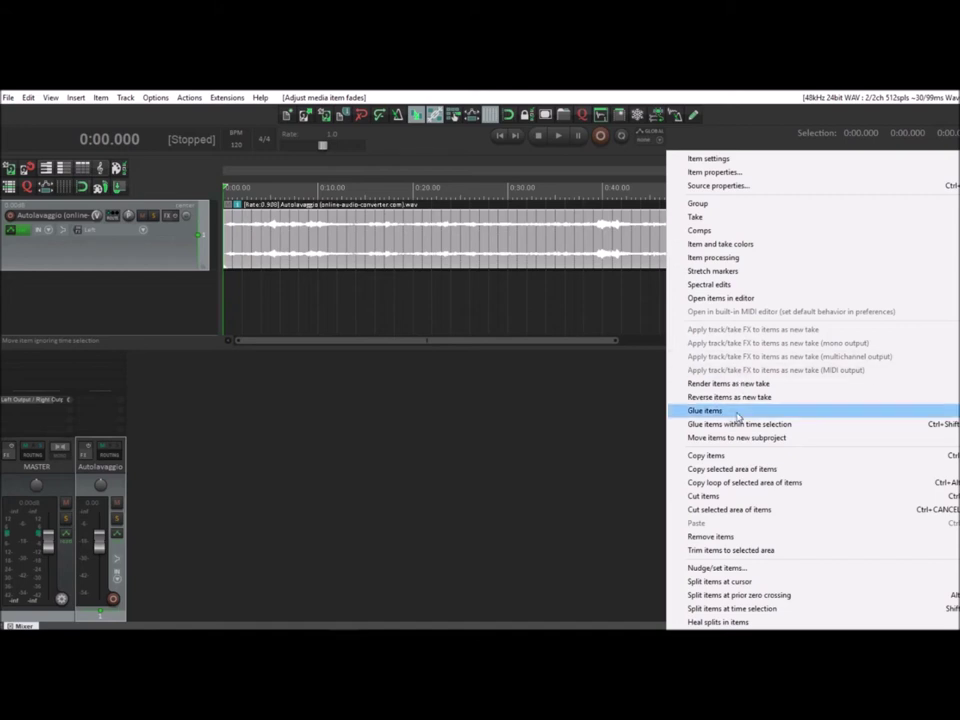
Glue the Autolavaggio item, play it, and make a time selection from the project start to about 1:00.
left_click(739, 414)
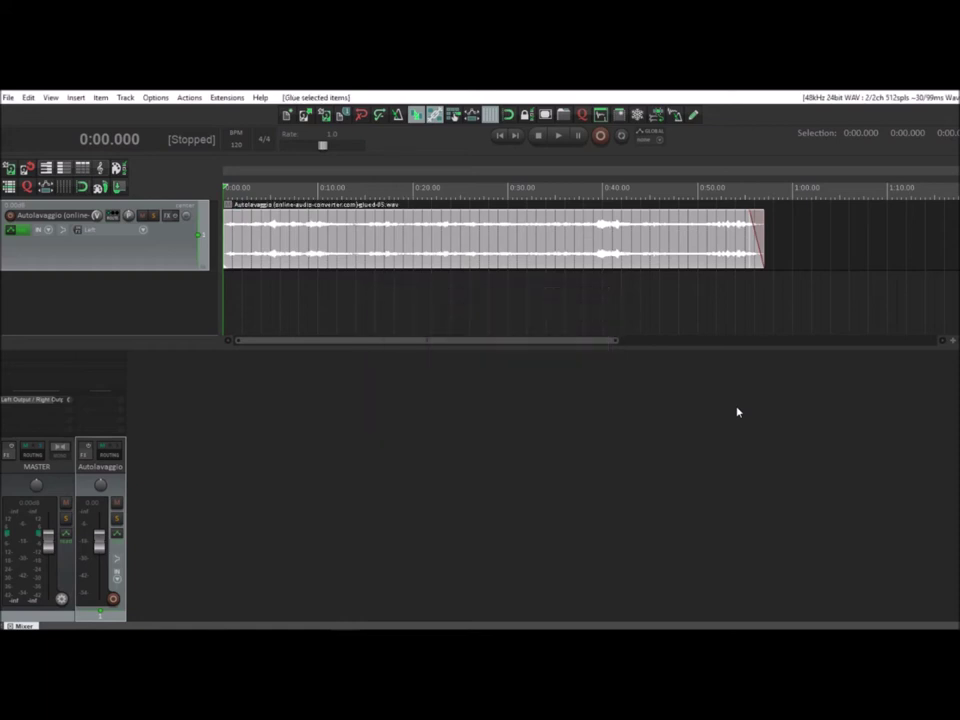
key("space")
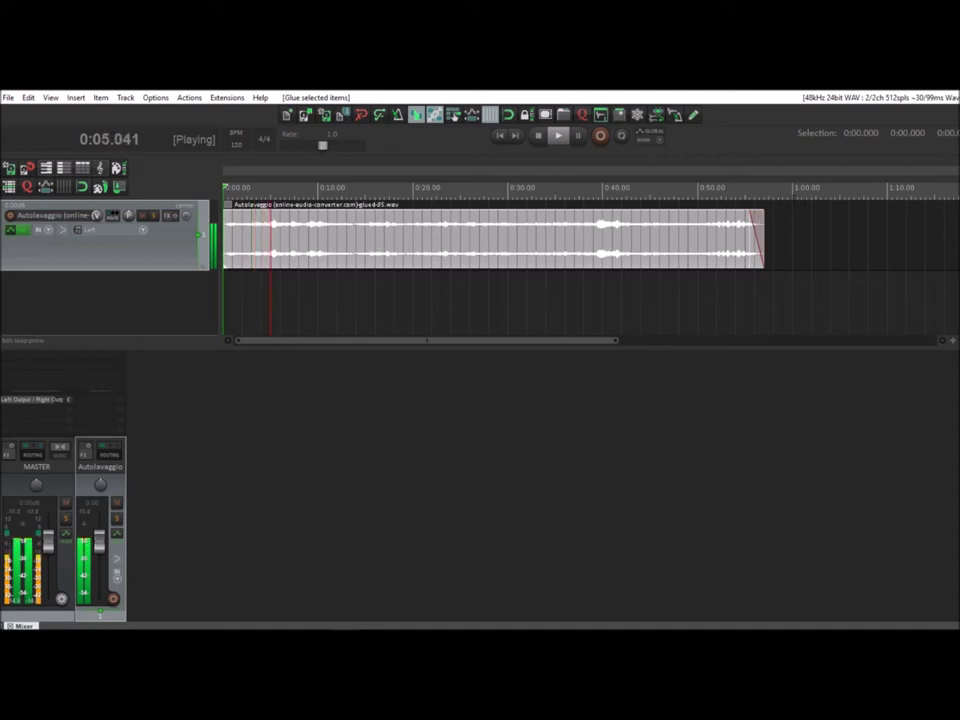
left_click_drag(793, 194, 197, 209)
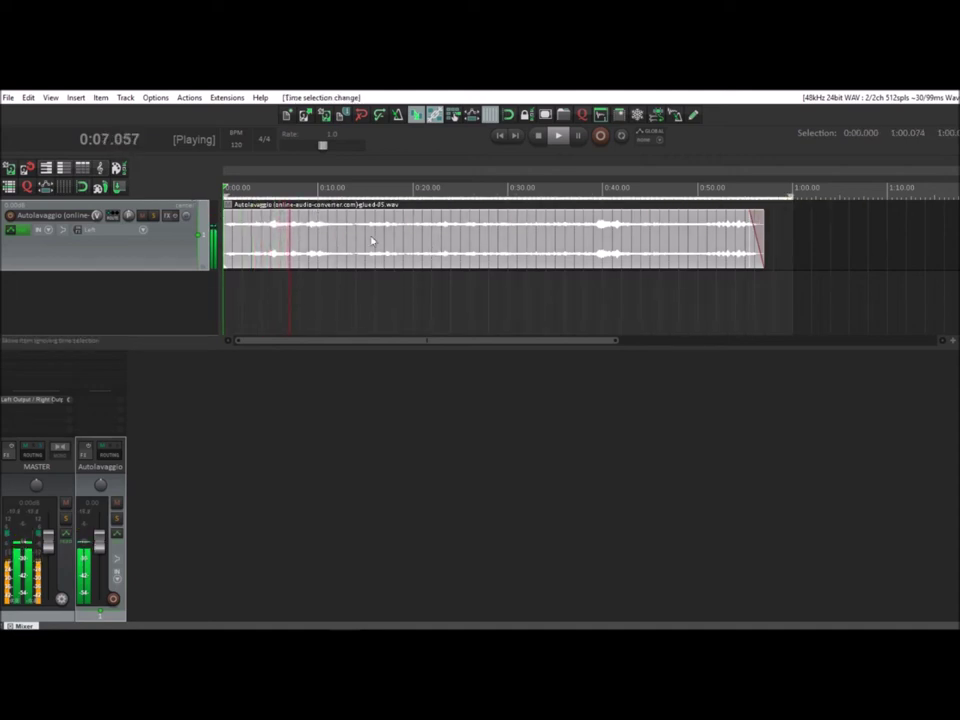
Add the XENOVERB reverb from the Reverbs folder to the Autolavaggio track and place its window over the arrangement.
left_click(101, 359)
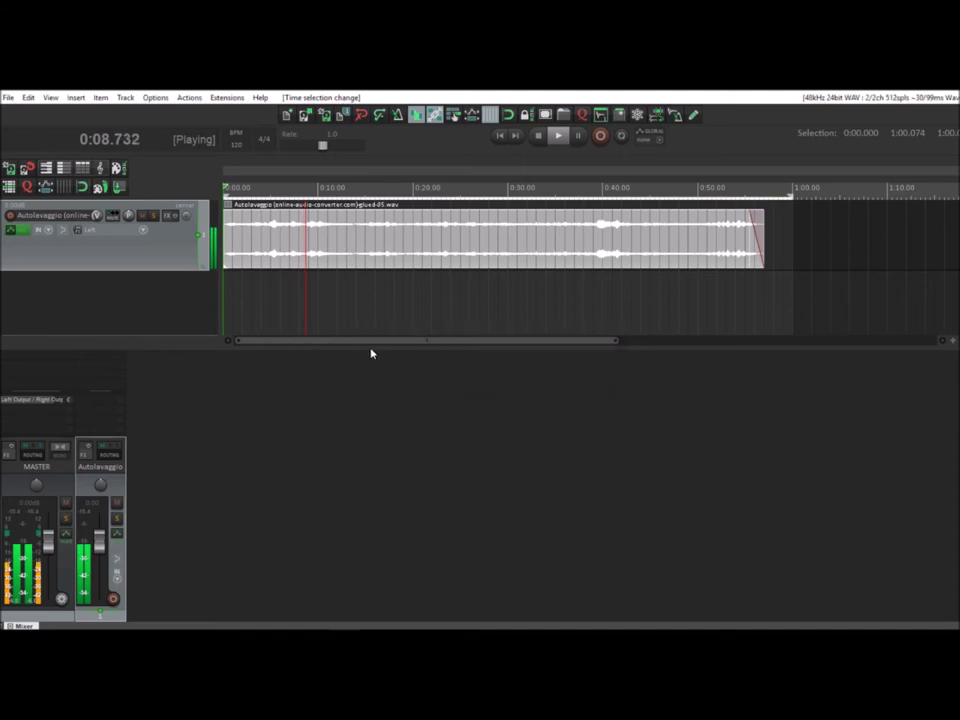
scroll(279, 428, "down", 2)
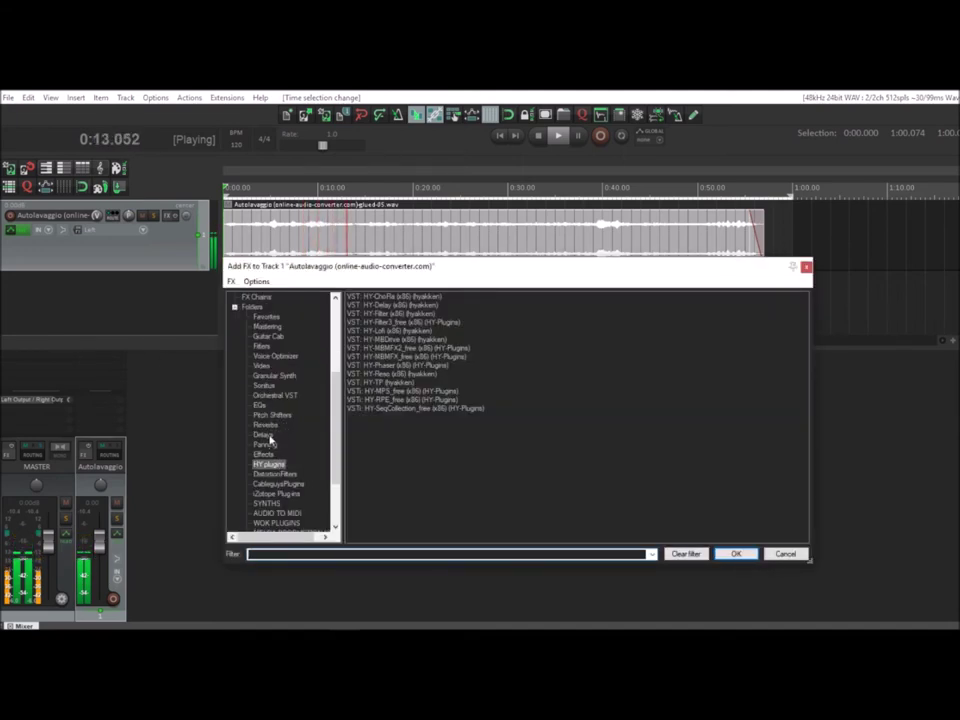
left_click(266, 425)
double_click(587, 478)
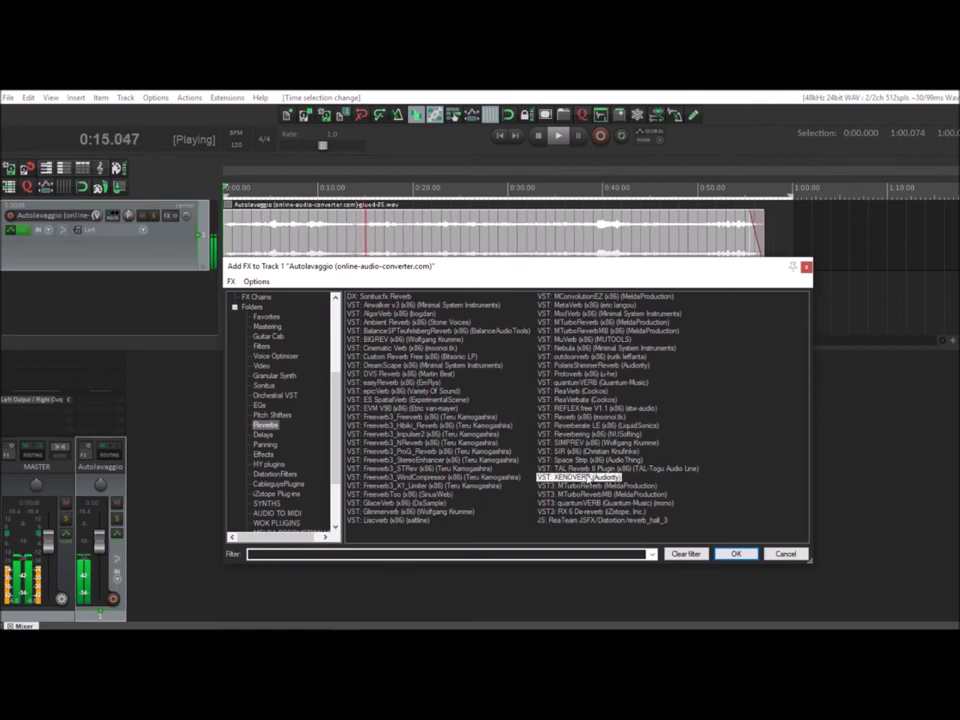
left_click_drag(305, 121, 543, 239)
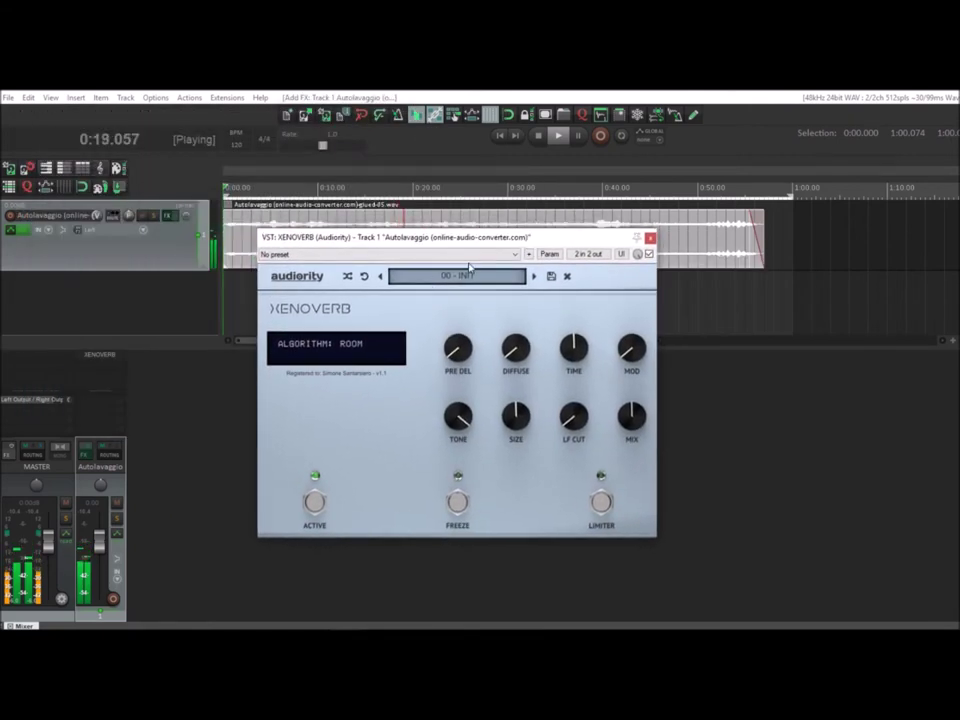
Set XENOVERB's algorithm to Shimmer, diffuse and mod to 100 %, raise the pre-delay to mid-range and Pitch B slightly.
left_click(354, 345)
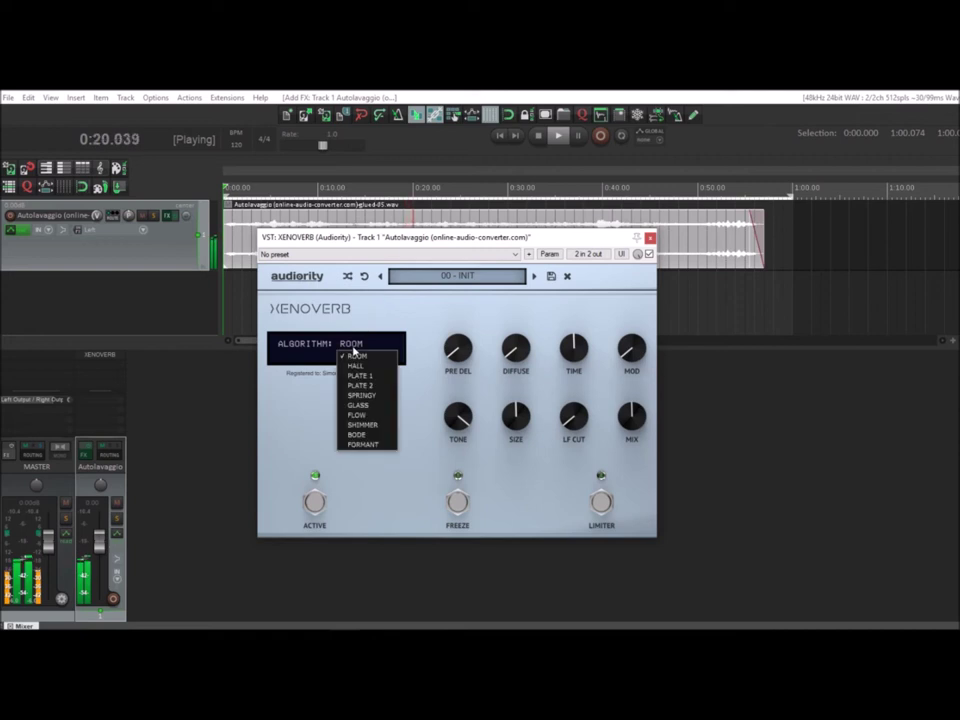
left_click(373, 430)
left_click_drag(514, 402, 523, 443)
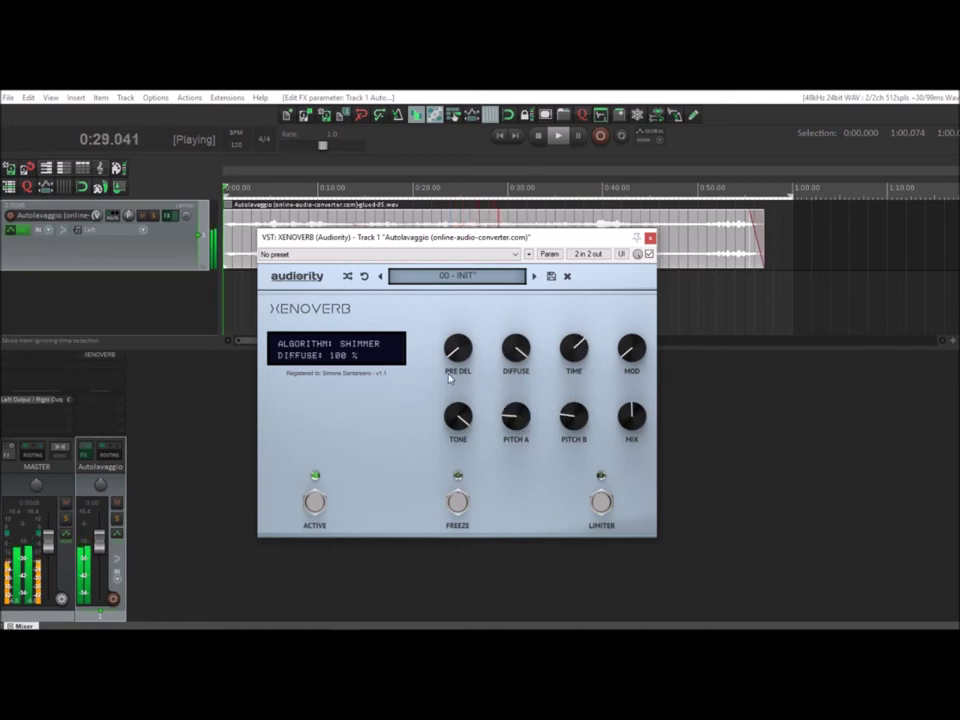
left_click_drag(465, 351, 482, 273)
left_click_drag(579, 416, 581, 412)
left_click_drag(643, 362, 643, 155)
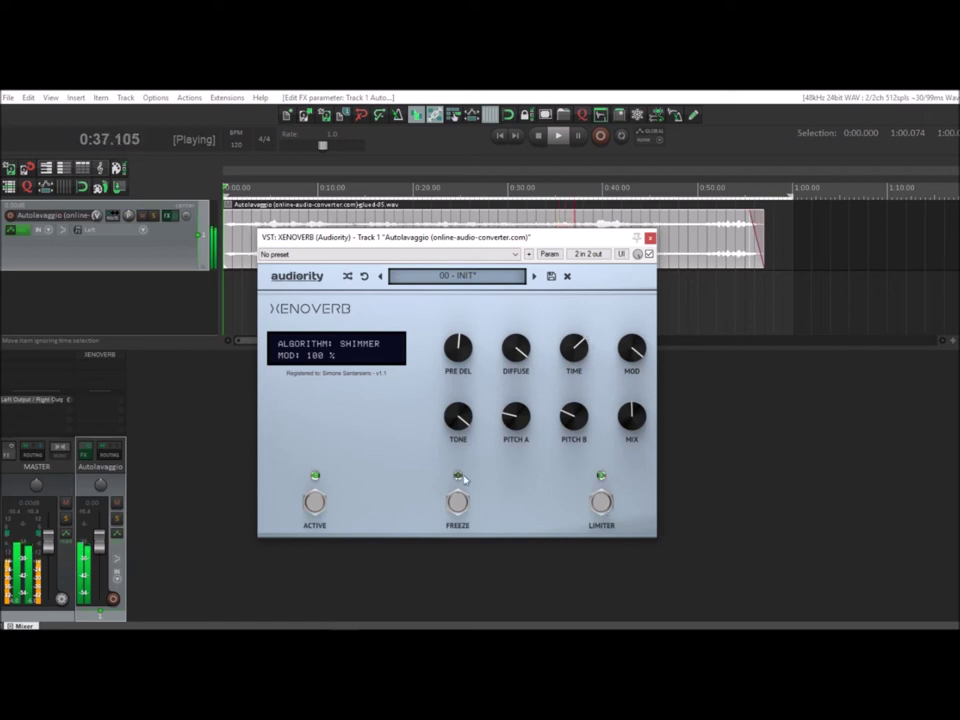
Raise XENOVERB's Pitch A, Pitch B and time slightly, set the pre-delay to about 105 ms, and close the plugin.
left_click(510, 421)
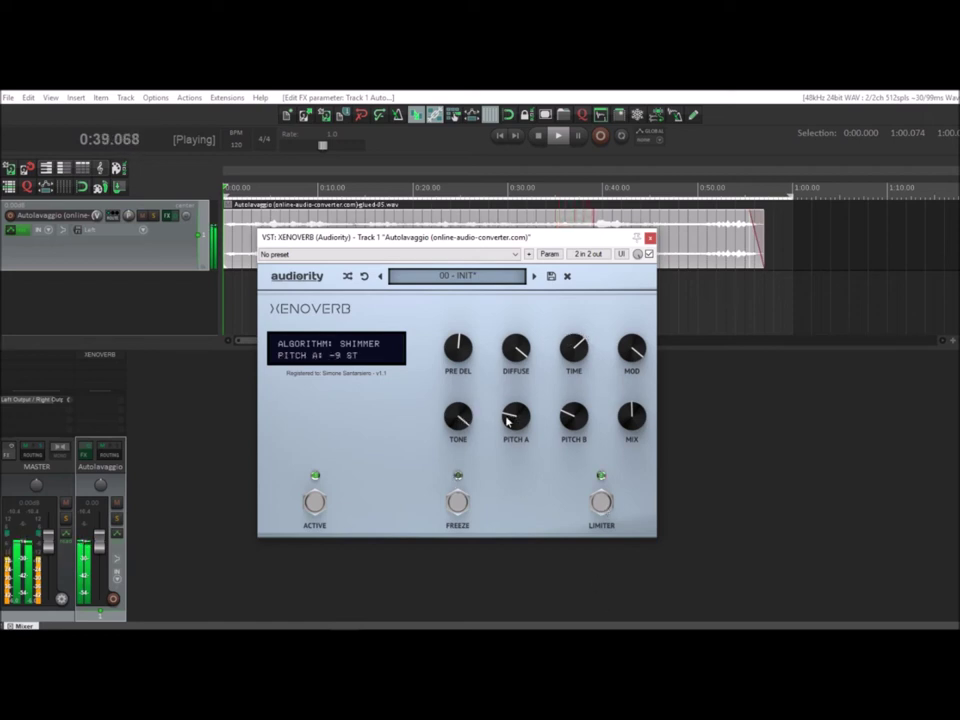
left_click(576, 421)
left_click_drag(573, 358, 574, 349)
left_click_drag(460, 356, 459, 342)
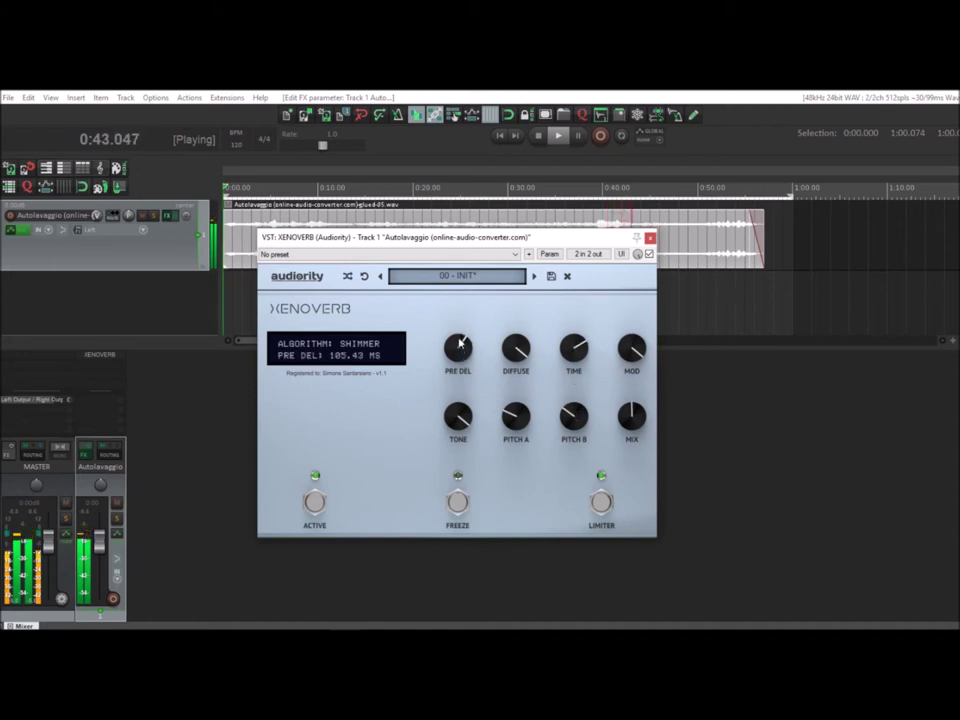
left_click(650, 237)
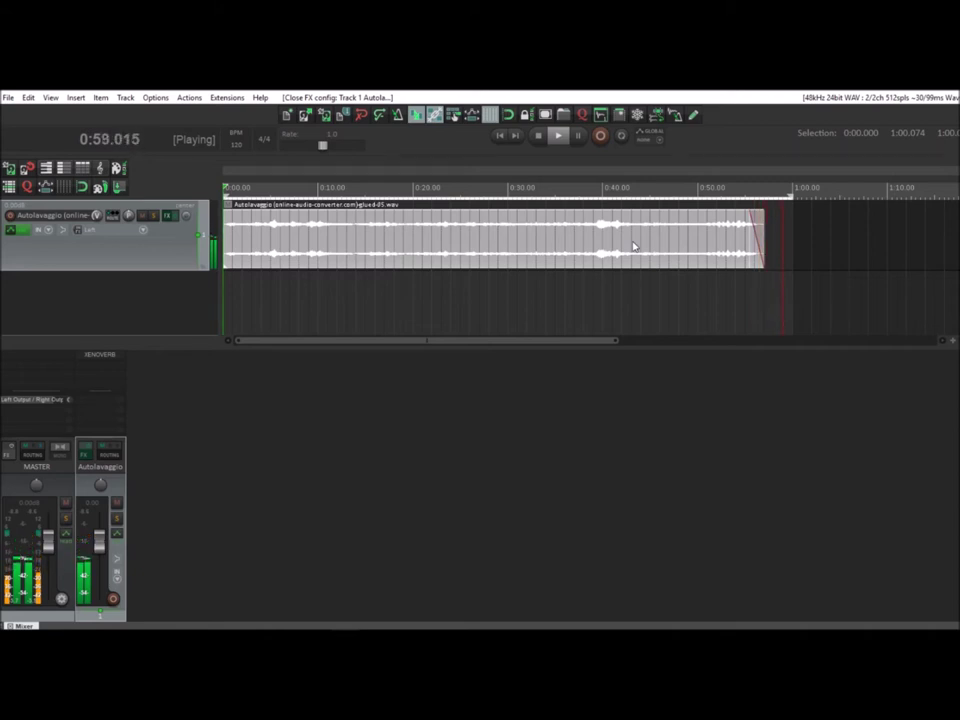
Restart playback from the beginning and add HY-MBDrive from the HY plugins folder after XENOVERB on the Autolavaggio track.
key("space")
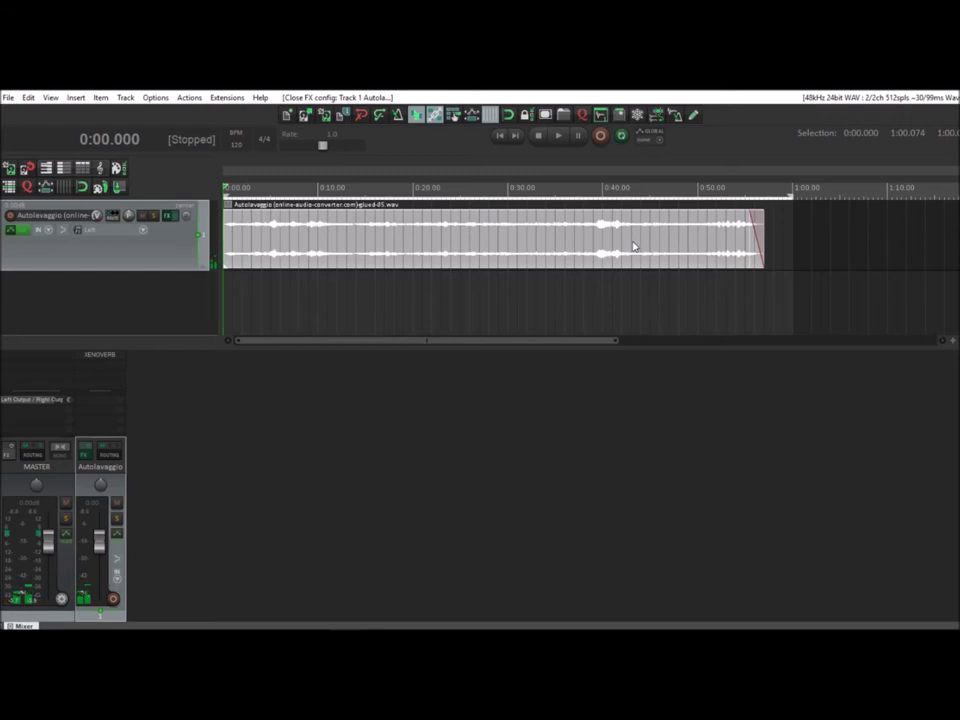
key("space")
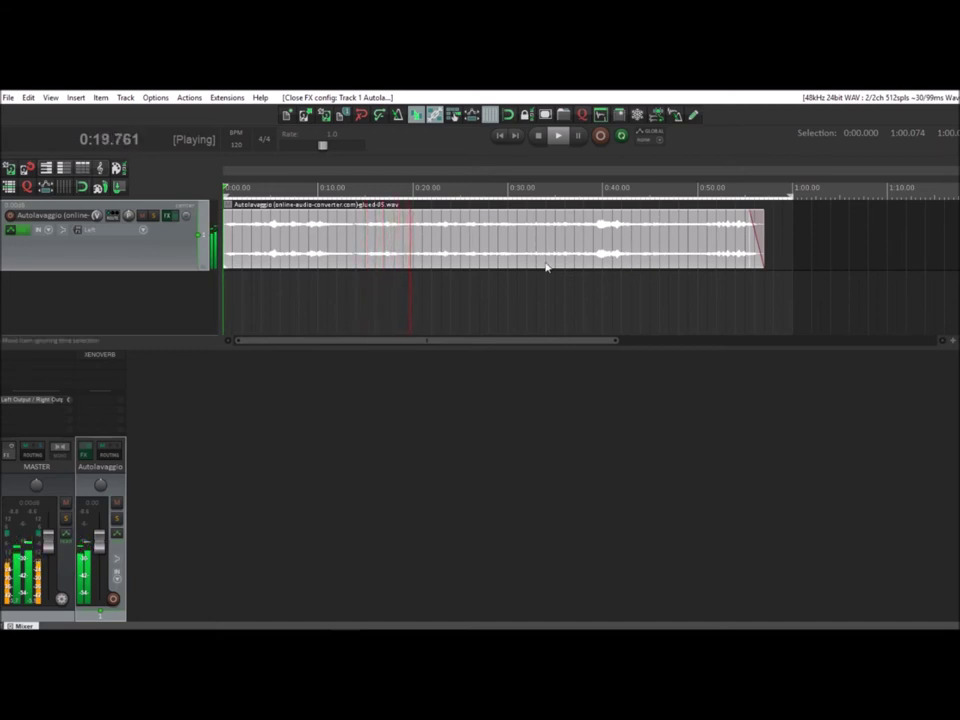
double_click(120, 371)
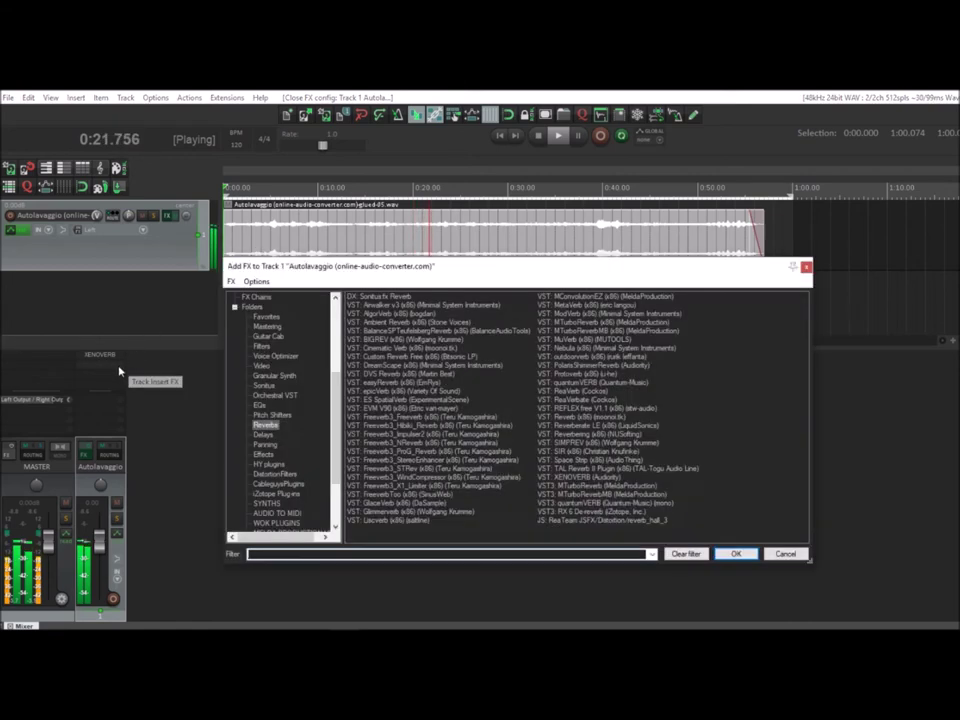
left_click(270, 464)
double_click(398, 340)
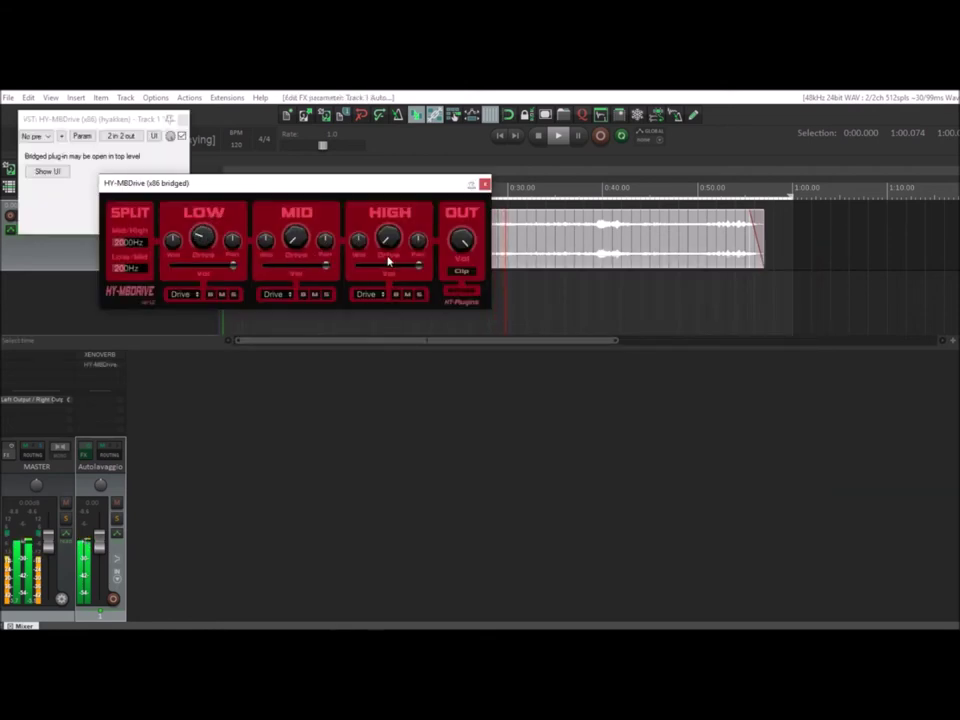
Raise the High band drive in HY-MBDrive, set the Mid/High split to about 3142 Hz, and close its windows.
left_click_drag(392, 246, 387, 149)
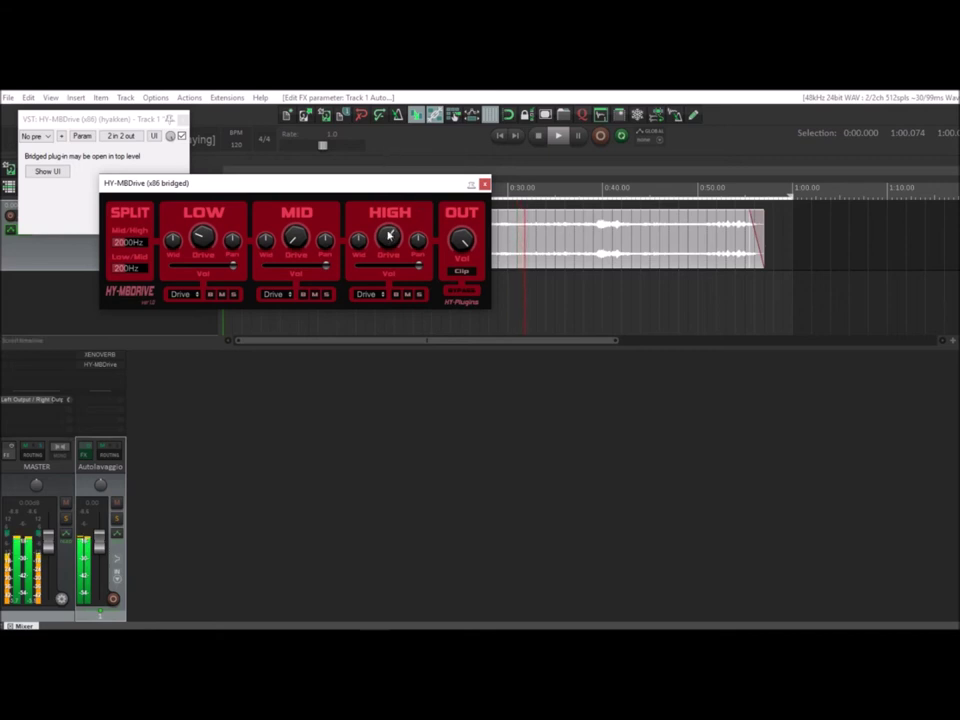
left_click_drag(124, 246, 132, 243)
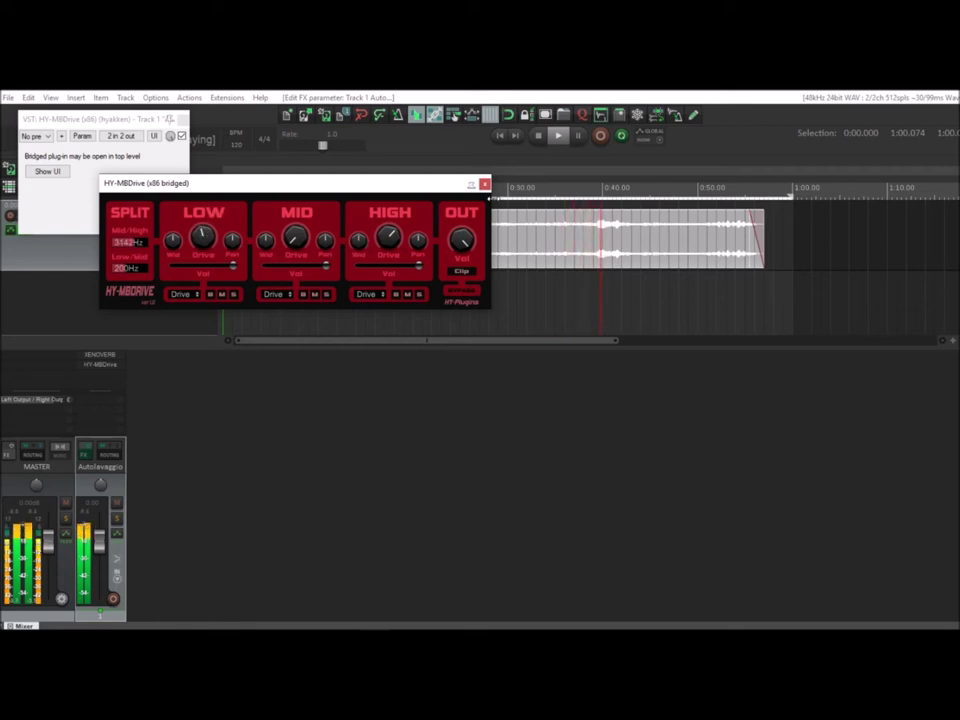
left_click(484, 184)
left_click(183, 120)
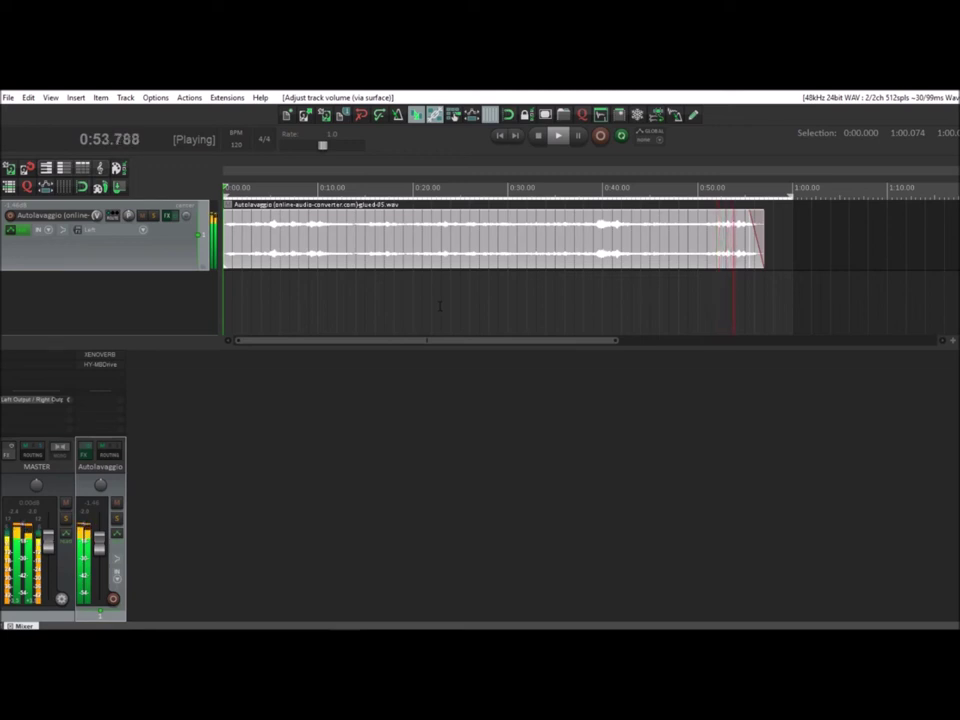
Replay the opening, stop playback, then show the item's take volume envelope and raise it to about +6.85 dB.
key("space")
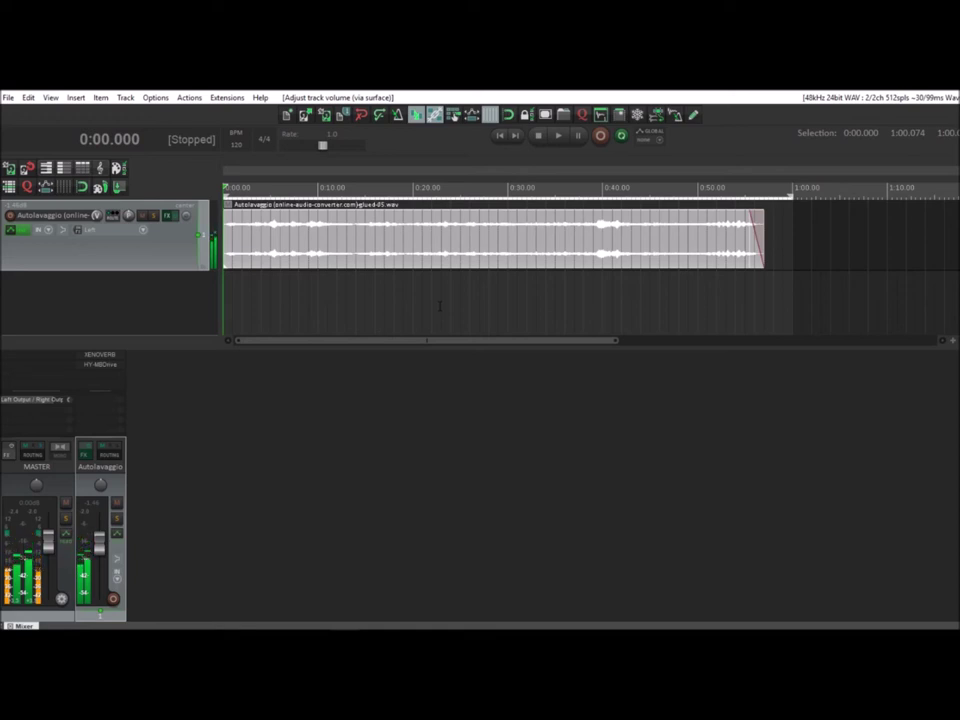
key("space")
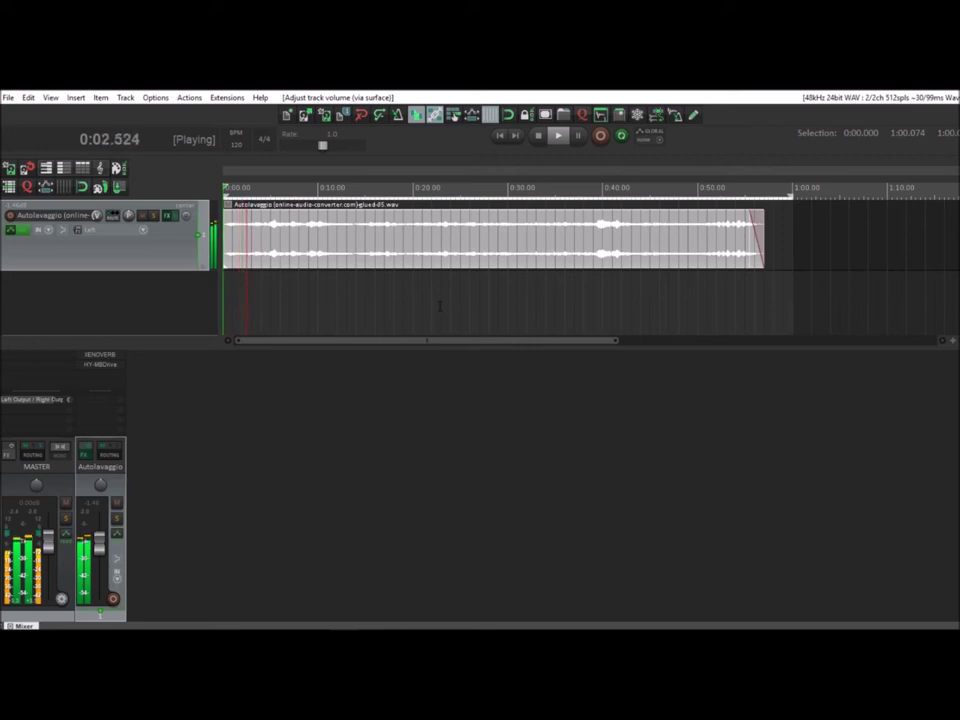
key("space")
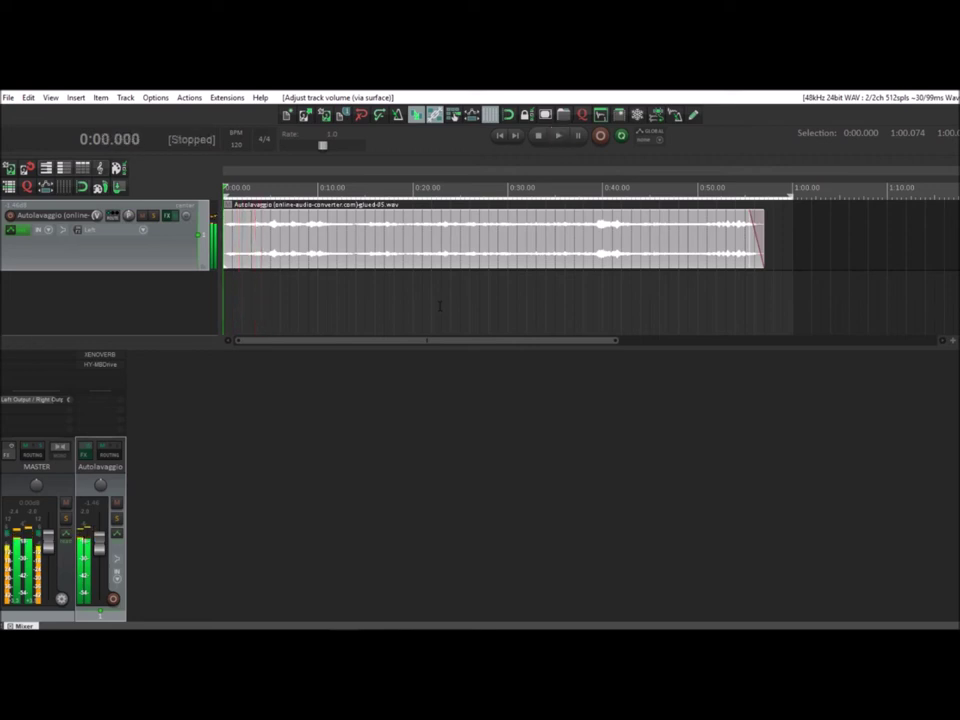
right_click(376, 240)
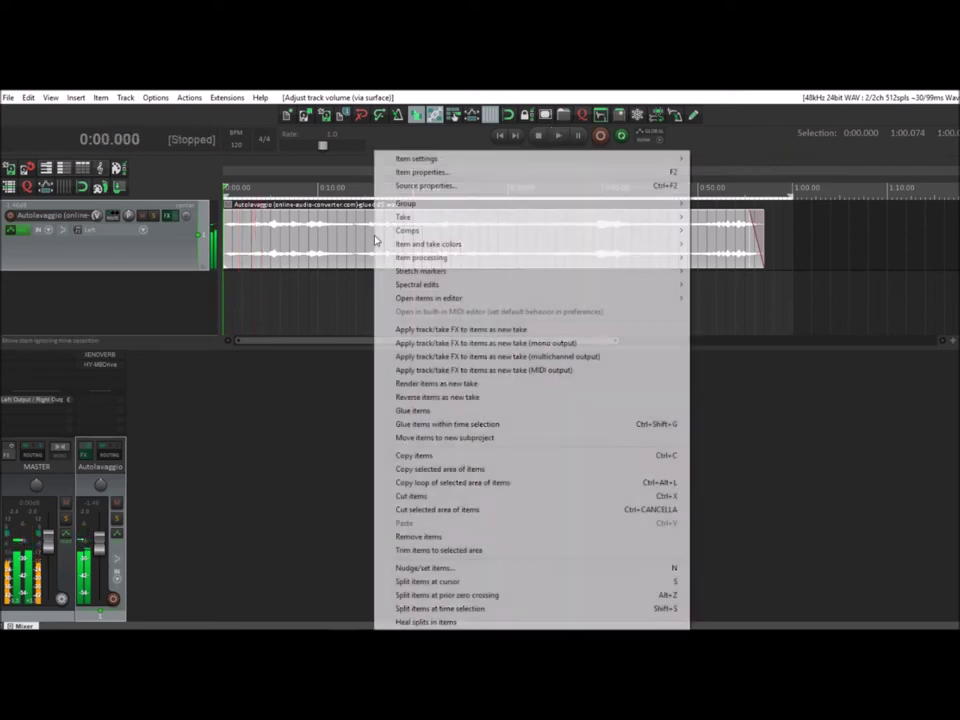
mouse_move(418, 225)
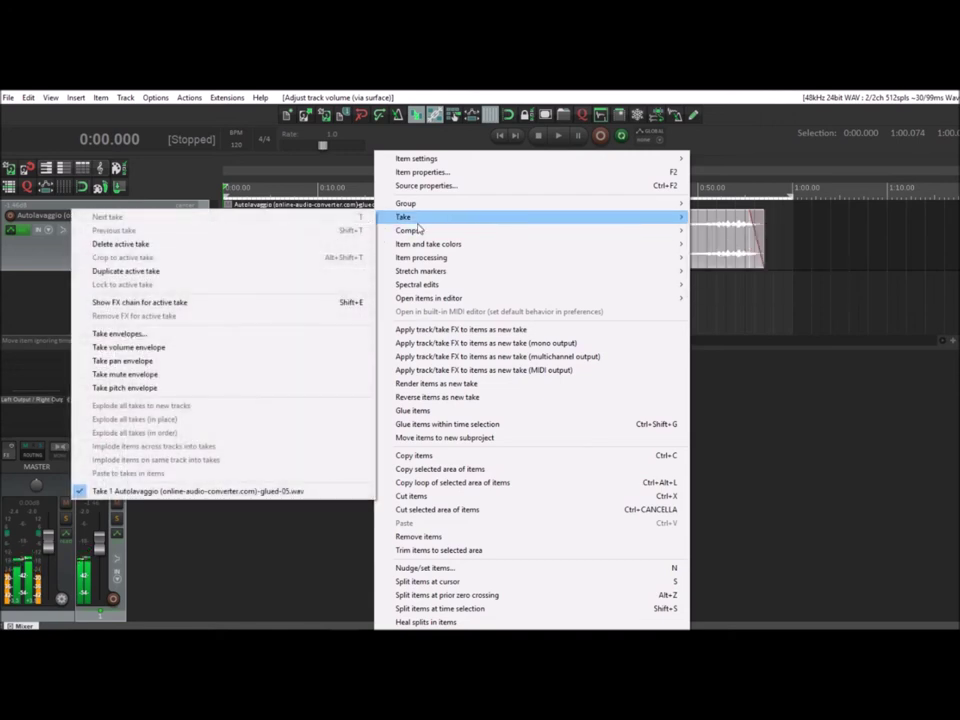
left_click(221, 347)
left_click_drag(383, 240, 384, 233)
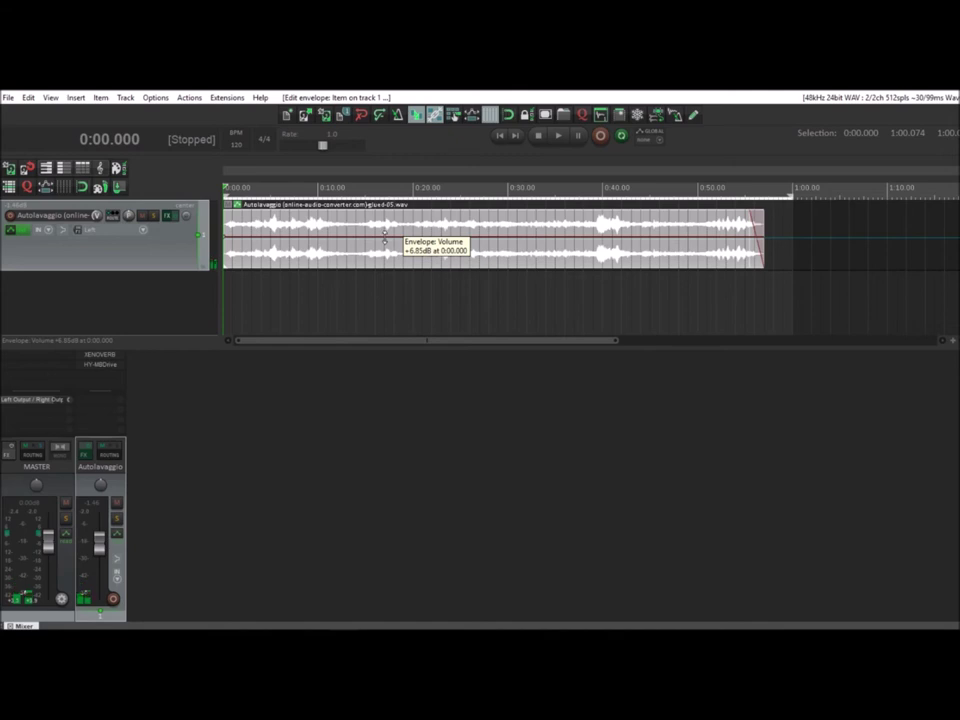
Glue the item to bake in the volume boost and play it from the start to check the sound.
right_click(381, 257)
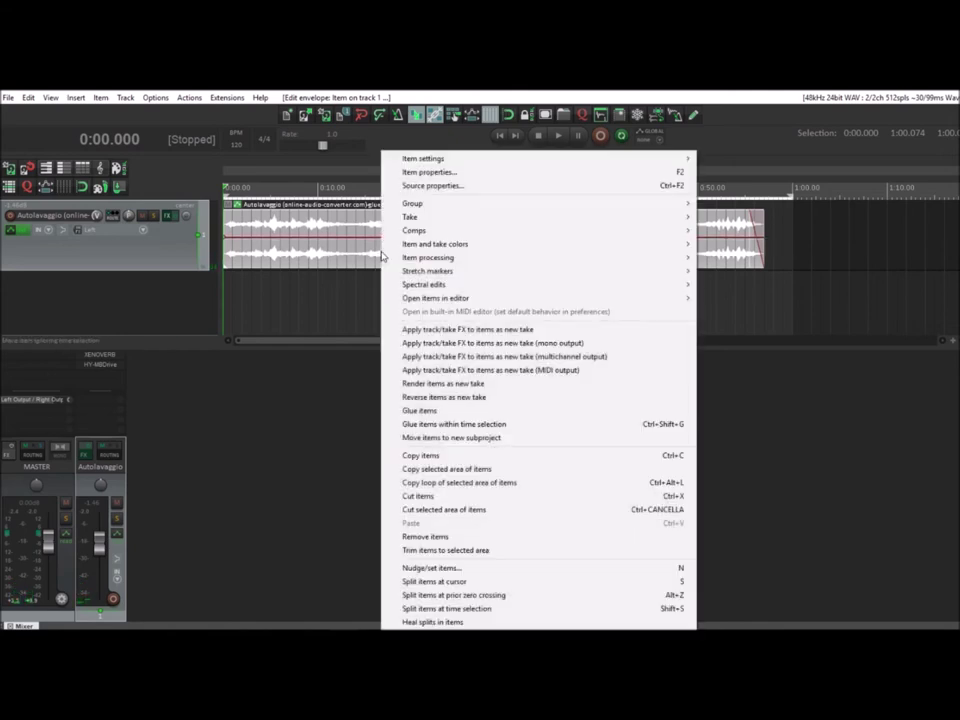
left_click(438, 410)
key("space")
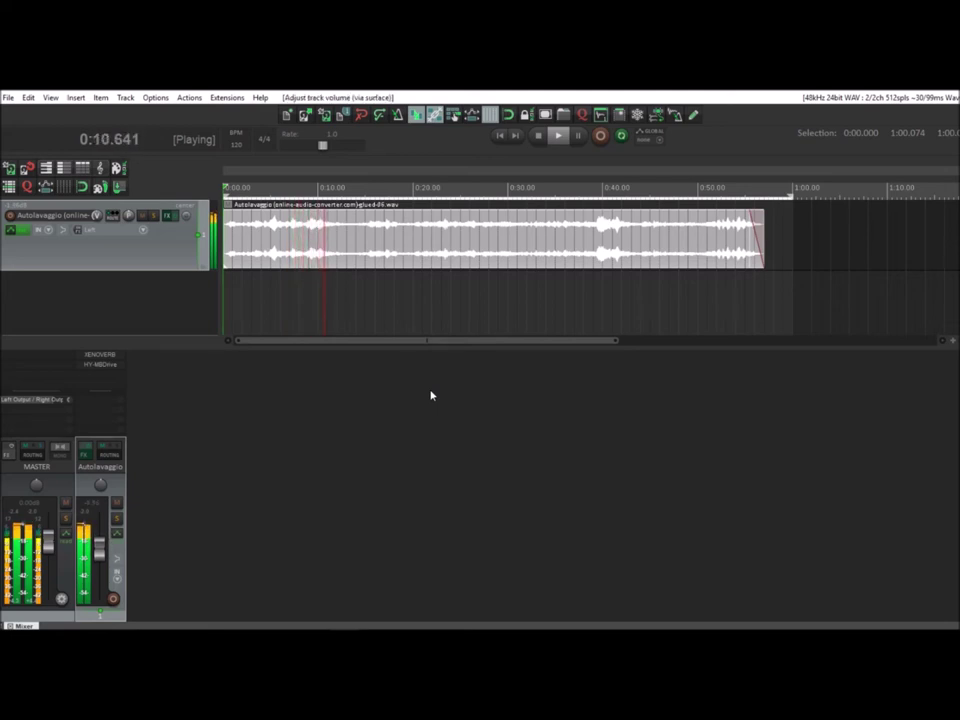
key("space")
Split the item at about 0:39.4, 0:21.6 and other points, and slide the pieces along the track to rearrange them.
left_click(598, 229)
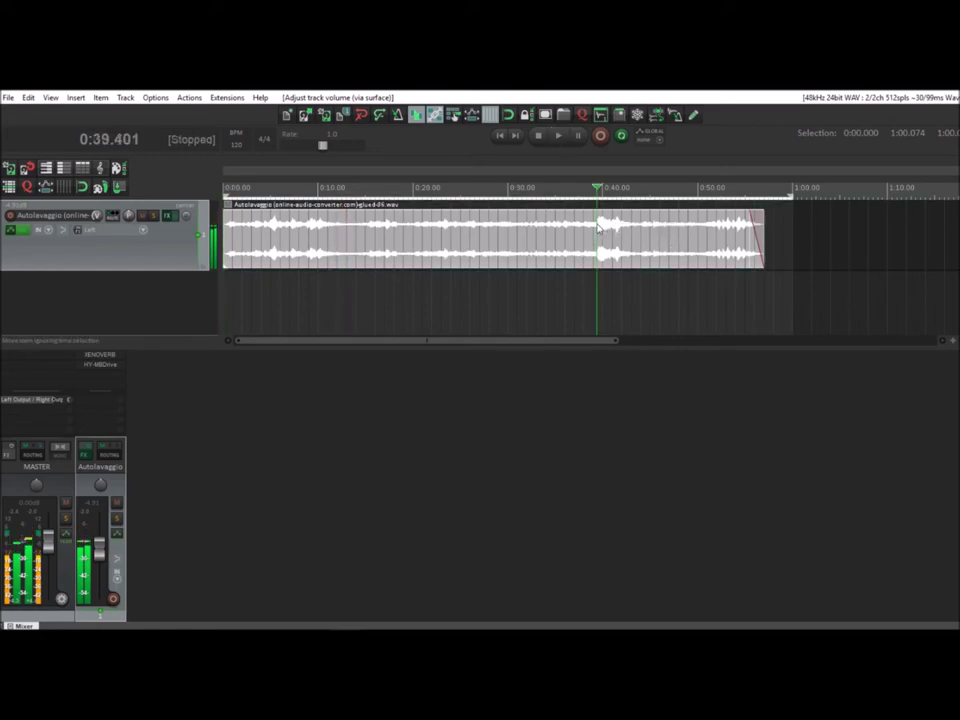
key("s")
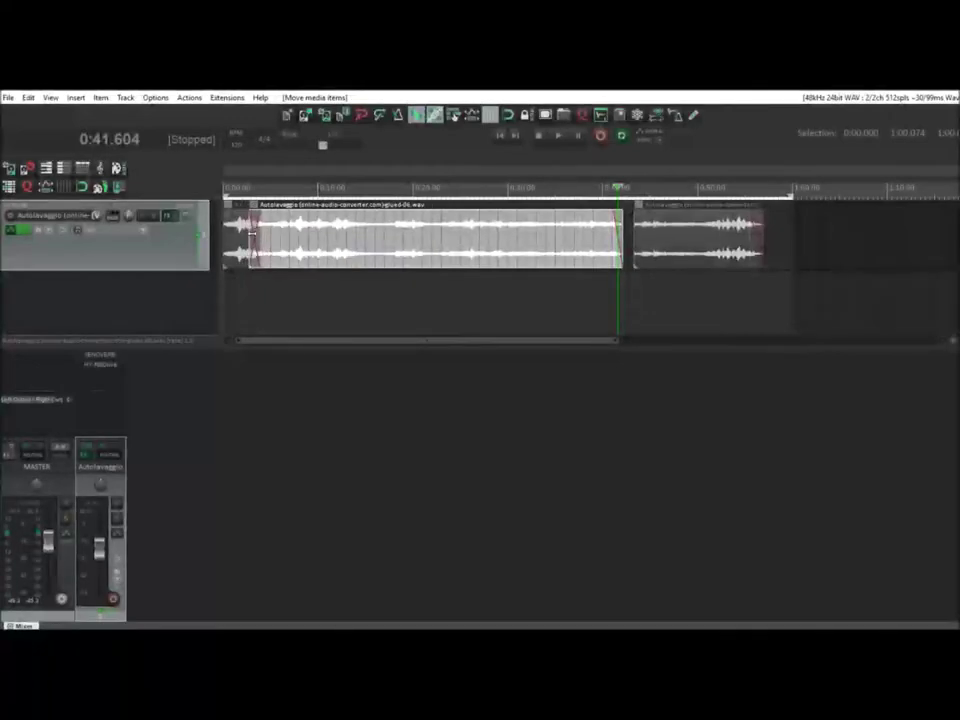
left_click(391, 225)
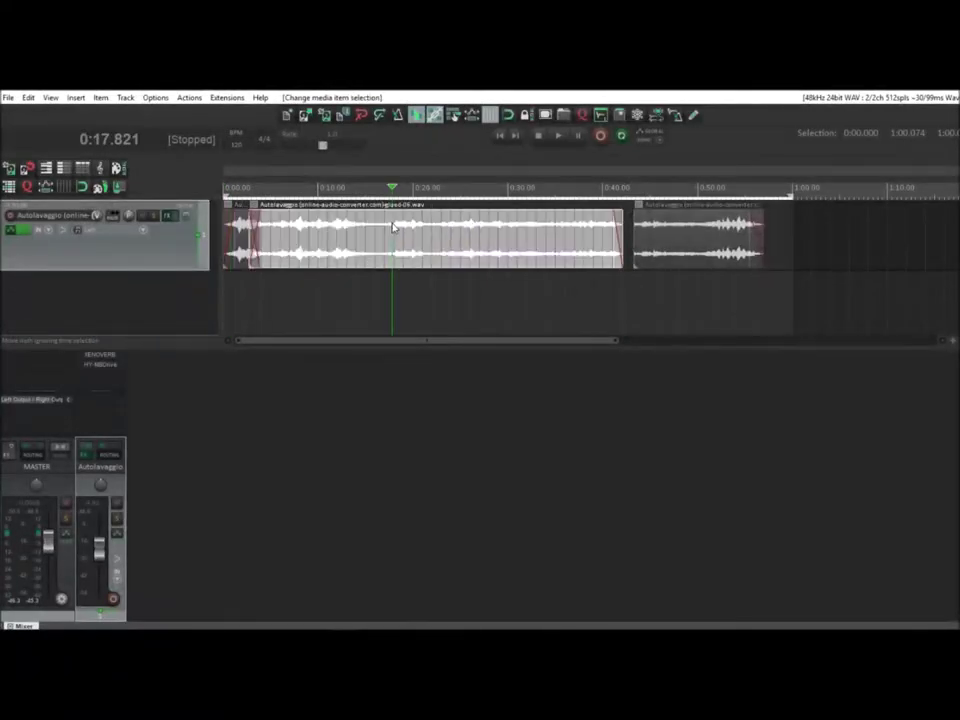
left_click(427, 230)
key("ctrl+alt+r")
left_click_drag(469, 264, 455, 264)
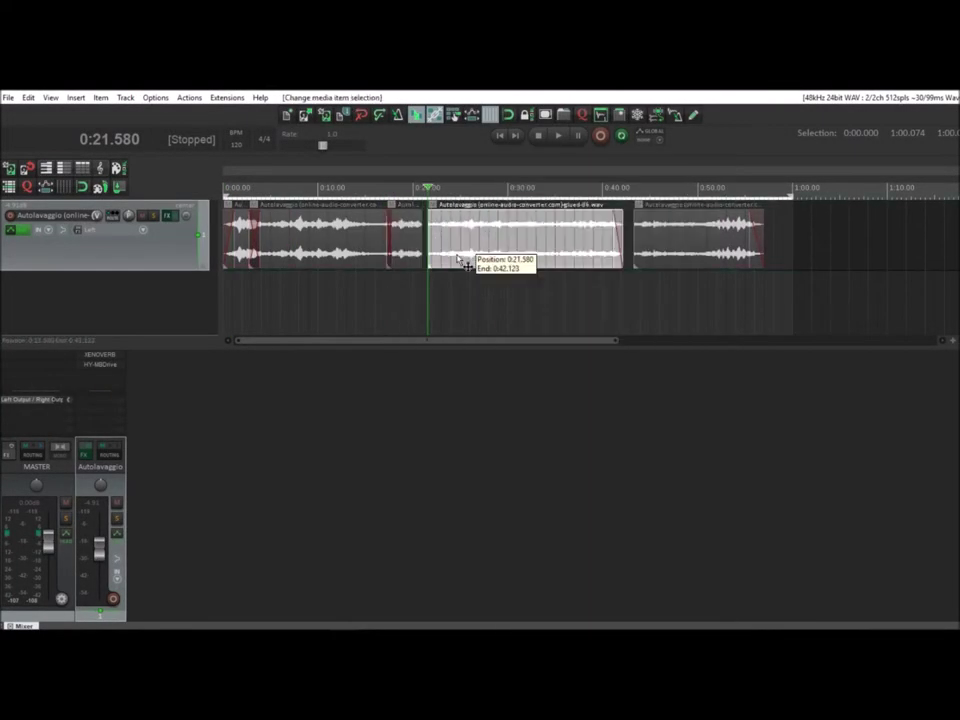
left_click_drag(670, 245, 637, 257)
Split the piece at about 0:08 and reverse the selected piece as a new take.
left_click(297, 233)
key("s")
right_click(298, 231)
left_click(345, 398)
Slide the remaining pieces together so they overlap with crossfades, and glue them into one continuous item.
key("ctrl+shift+g")
scroll(640, 257, "up", 5)
left_click_drag(617, 236, 634, 236)
scroll(636, 240, "down", 3)
left_click_drag(693, 250, 680, 250)
left_click_drag(756, 239, 751, 239)
left_click_drag(668, 236, 661, 236)
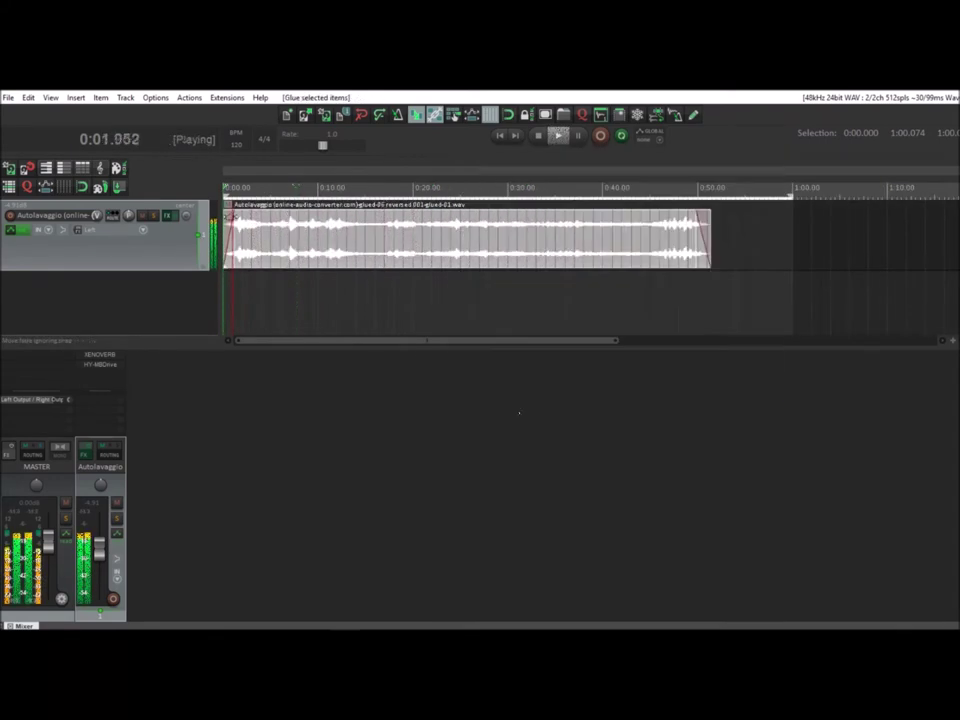
Shorten the item's fade-in, and in HY-MBDrive on track 1 lower the Low/Mid split frequency and raise the low and mid drive.
left_click_drag(234, 218, 229, 218)
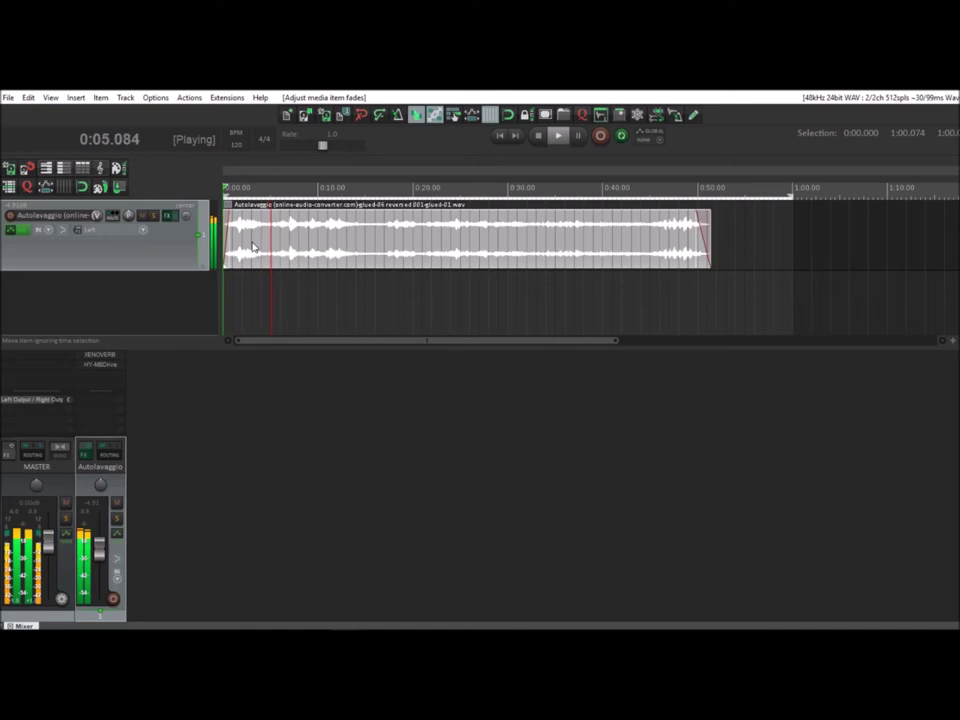
left_click(104, 366)
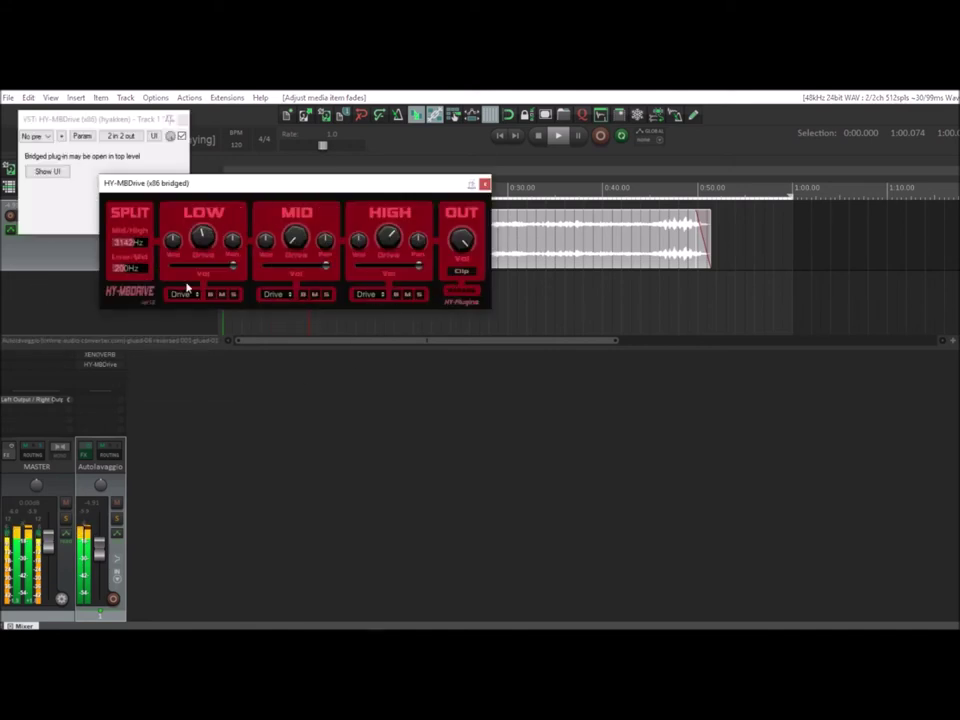
left_click(125, 270)
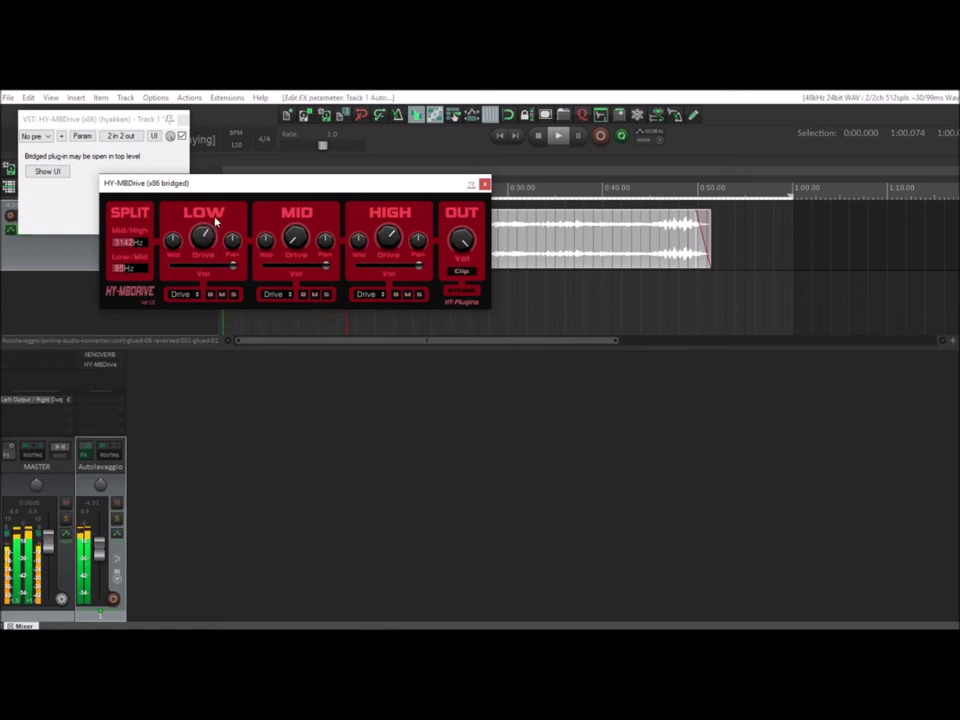
left_click_drag(299, 247, 301, 217)
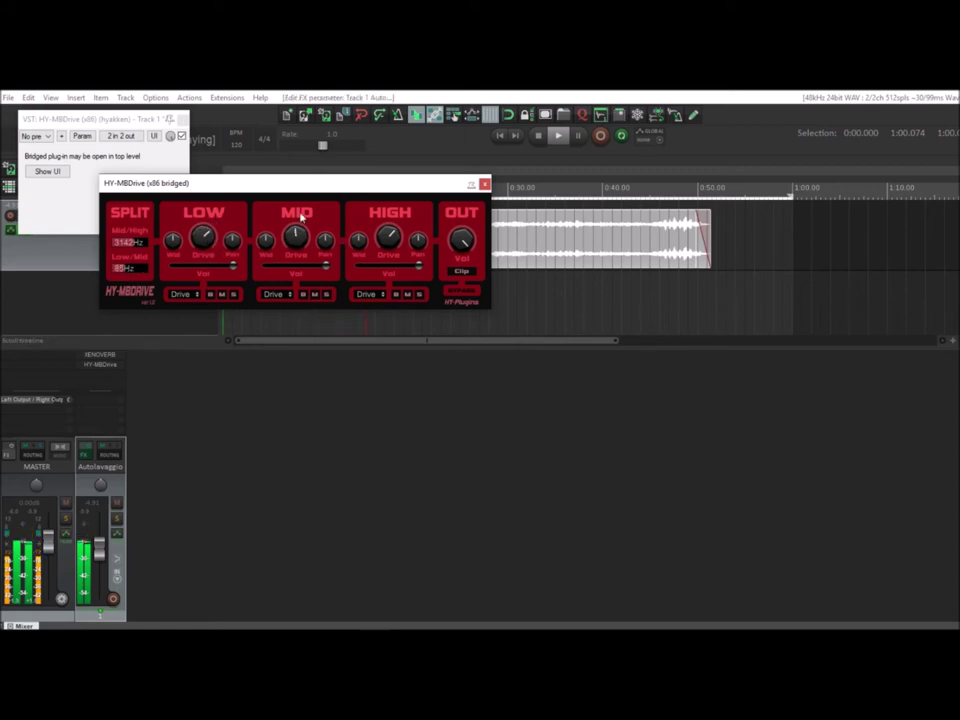
left_click(484, 183)
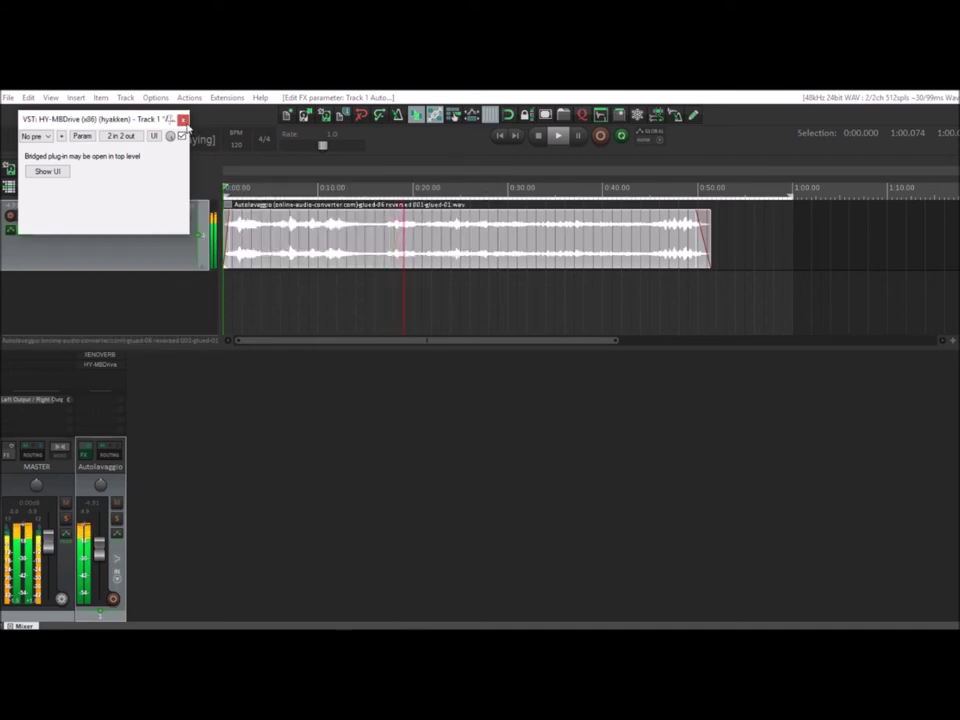
left_click(182, 119)
Add a second track with a Pre-Fader (Post-FX) send from the Autolavaggio track, and clear the peak meters.
scroll(326, 233, "down", 3)
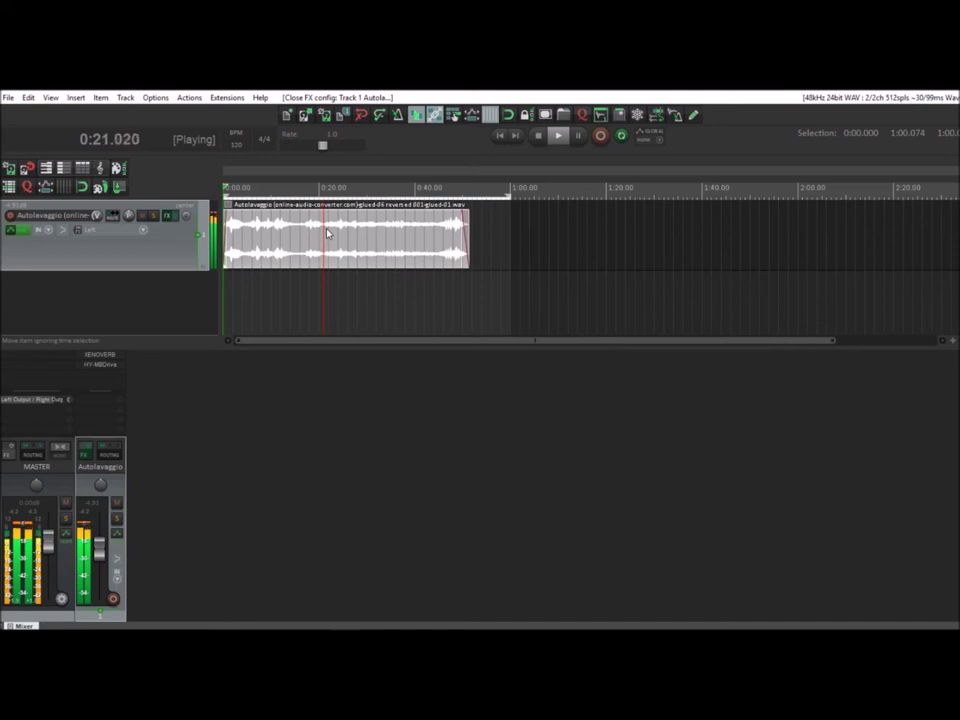
scroll(326, 233, "up", 2)
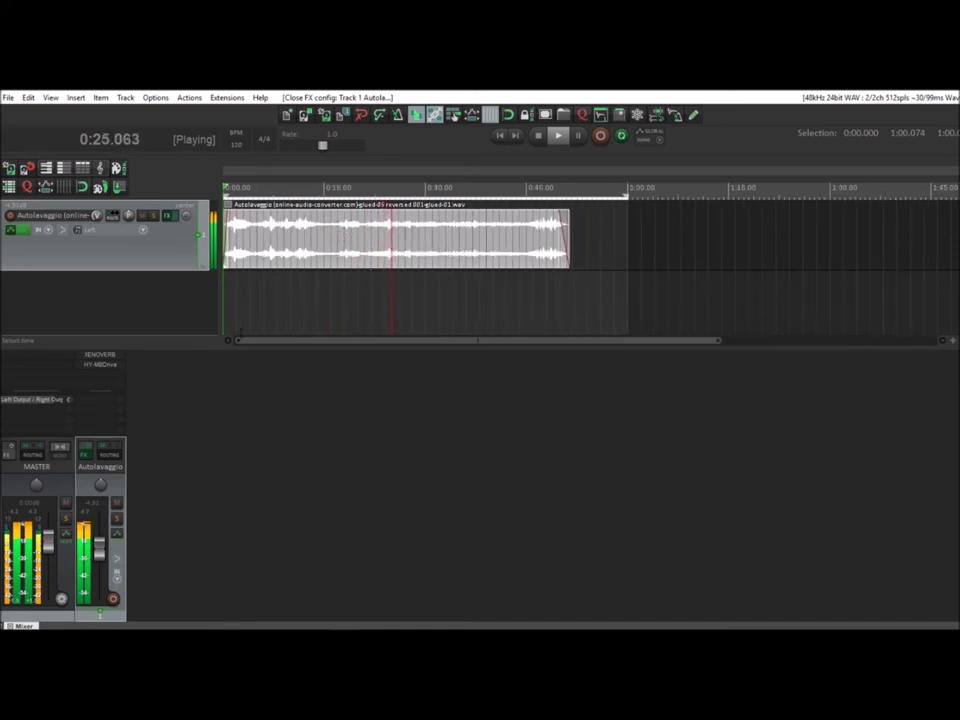
double_click(294, 435)
left_click_drag(155, 458, 156, 459)
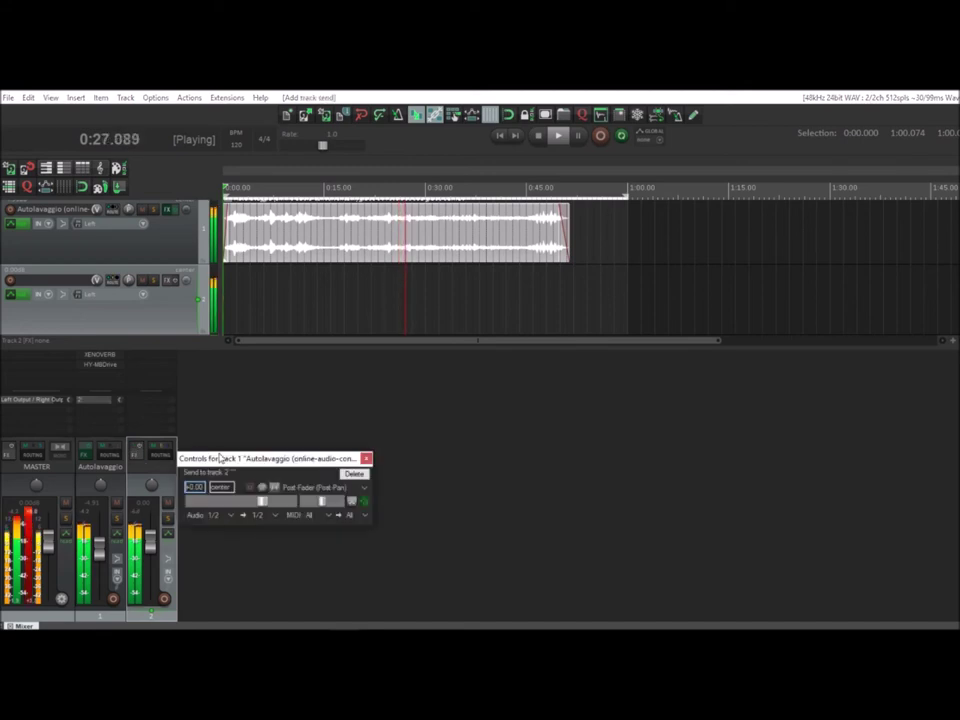
left_click(345, 488)
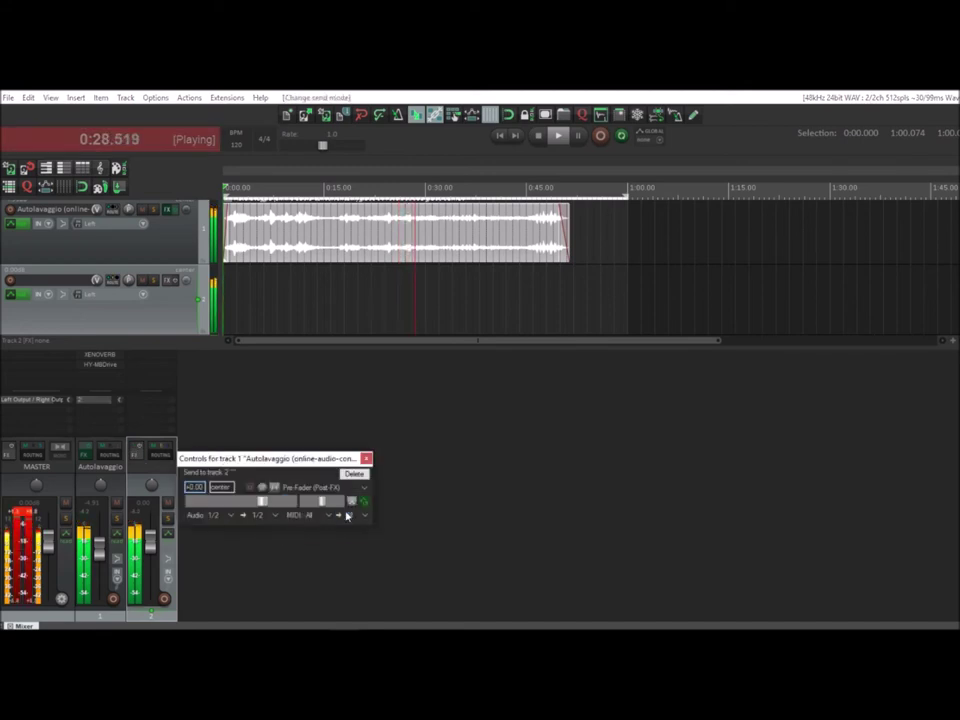
left_click(366, 459)
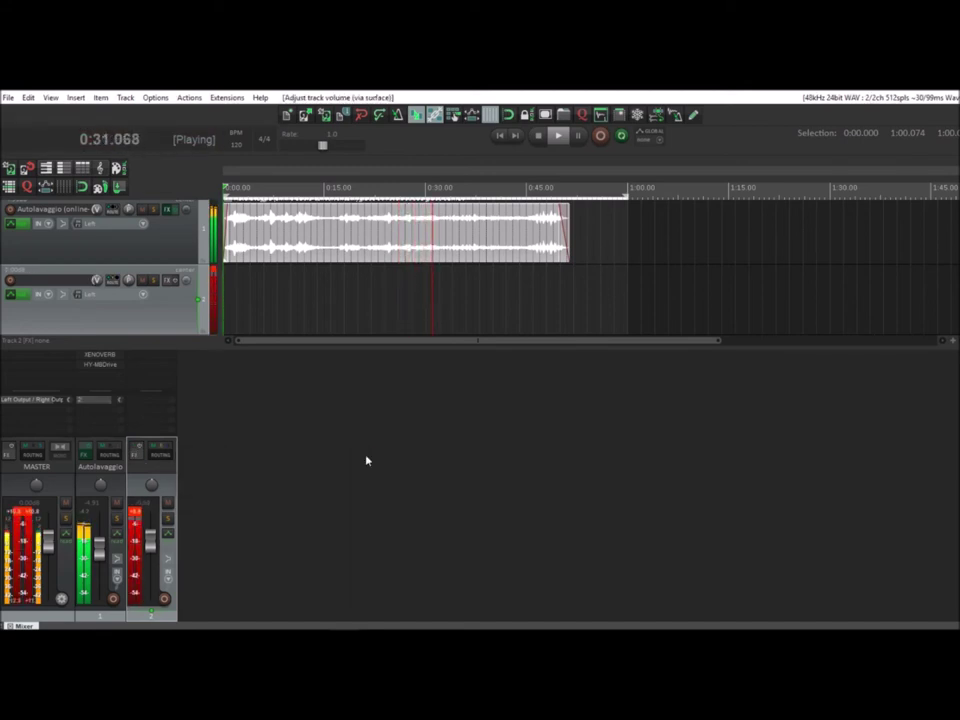
left_click(135, 512)
left_click(45, 509)
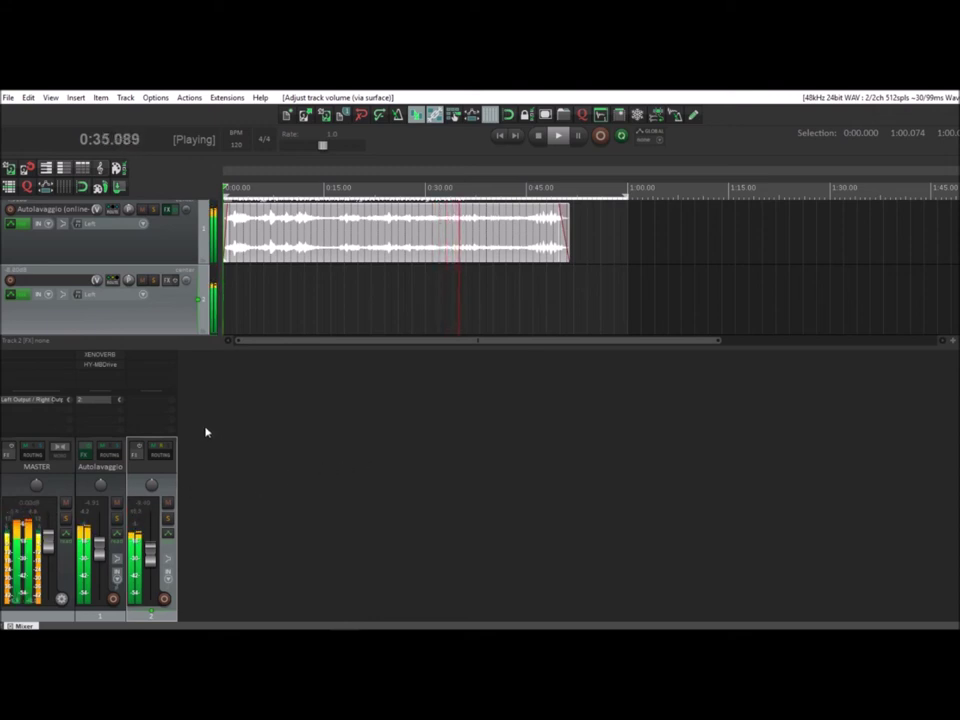
Add the XENOVERB reverb to track 2 and choose its FLOW algorithm.
double_click(169, 359)
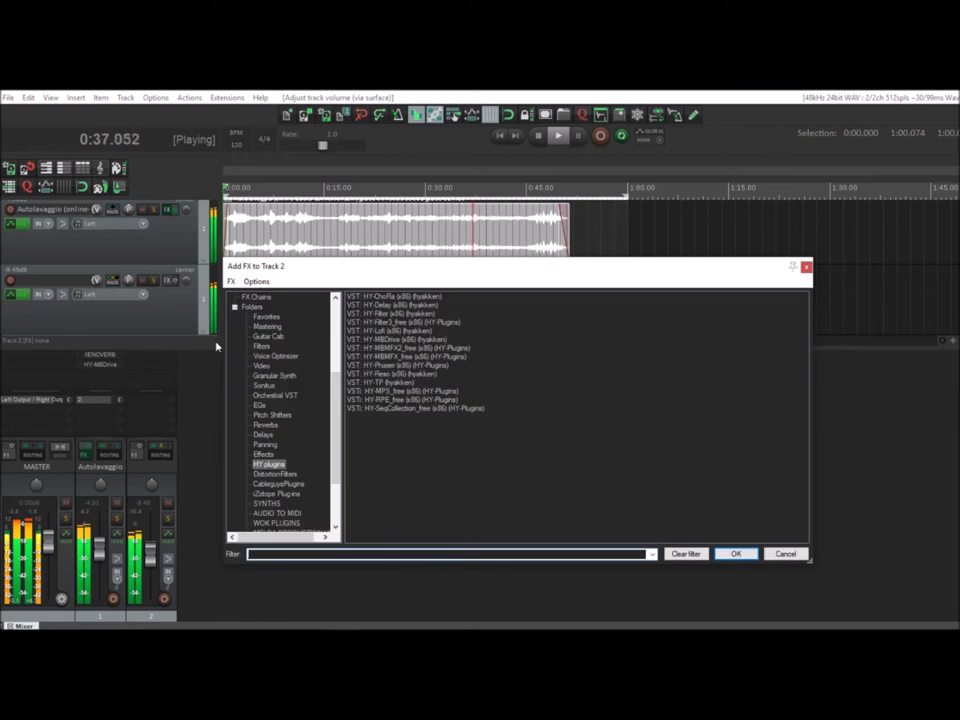
left_click(259, 405)
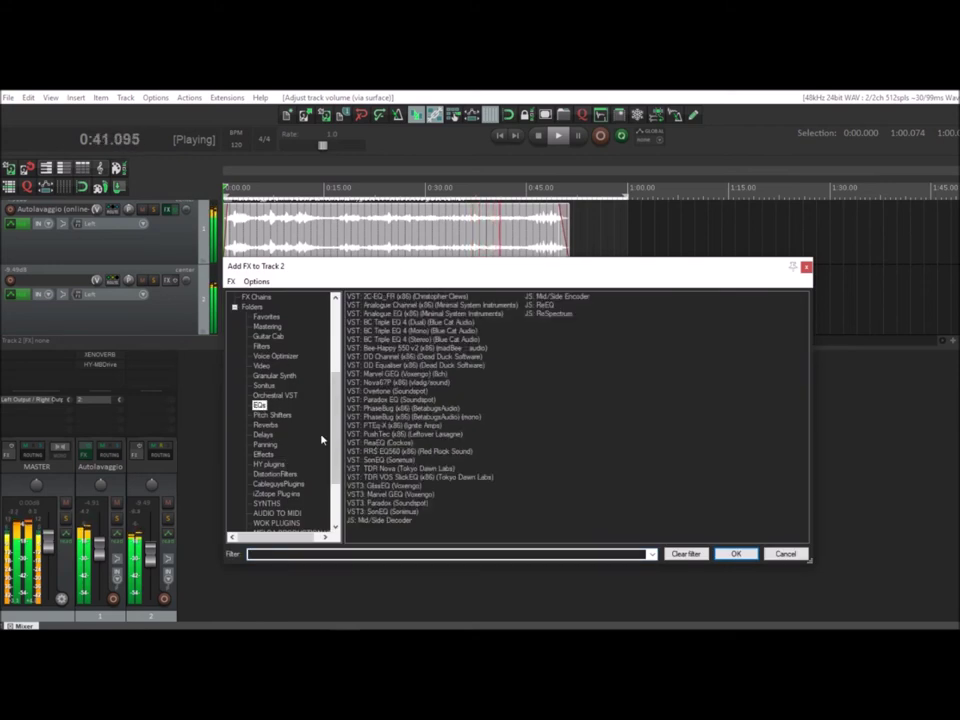
left_click(266, 425)
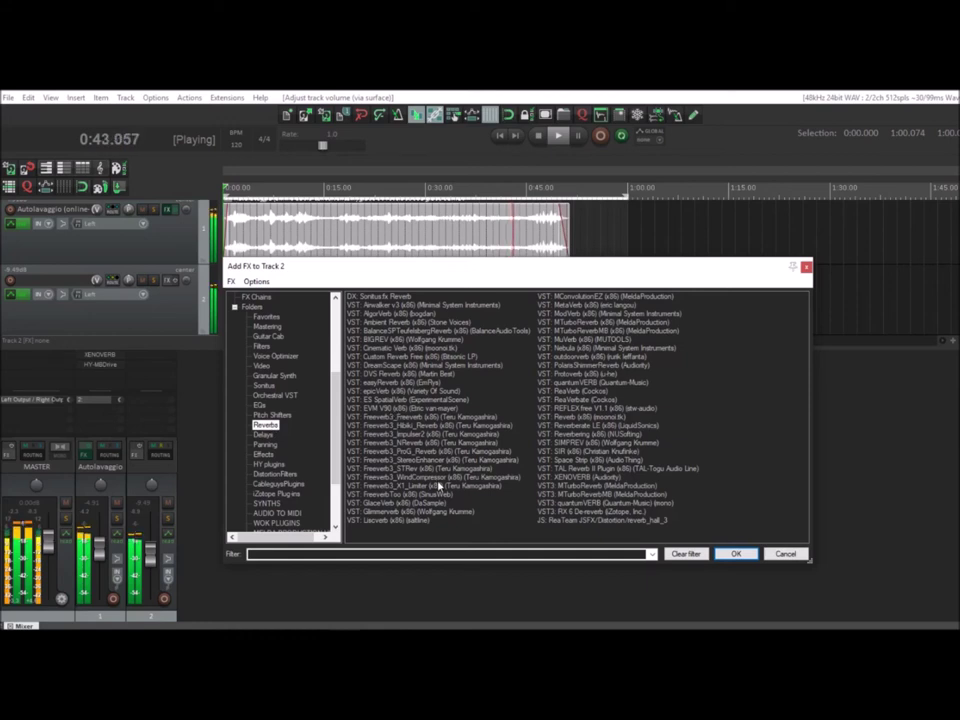
double_click(577, 478)
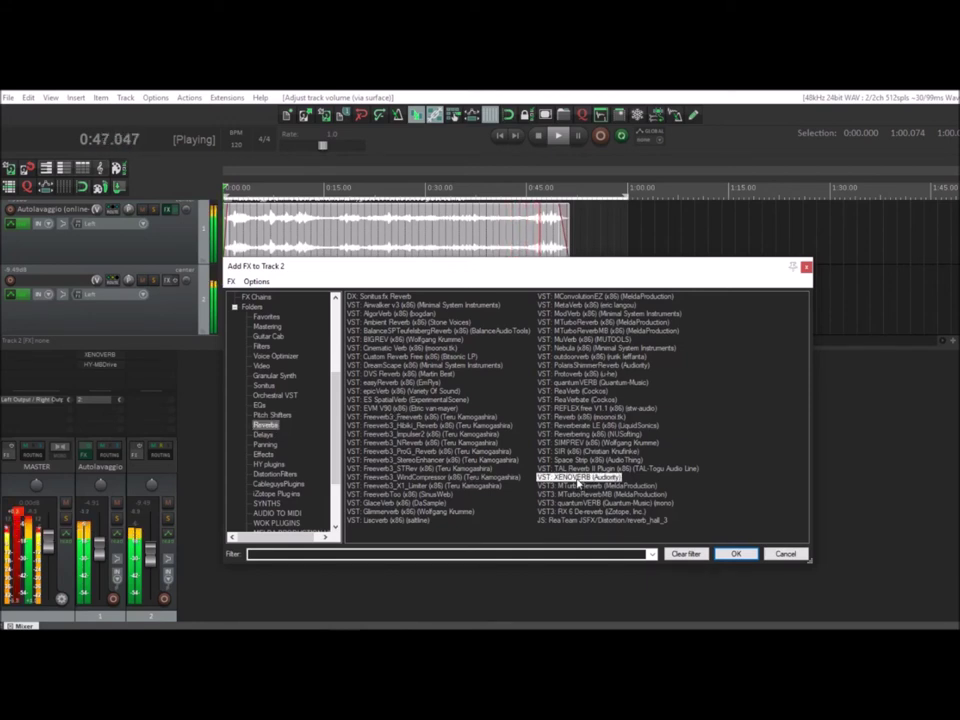
left_click_drag(265, 123, 506, 254)
left_click(358, 358)
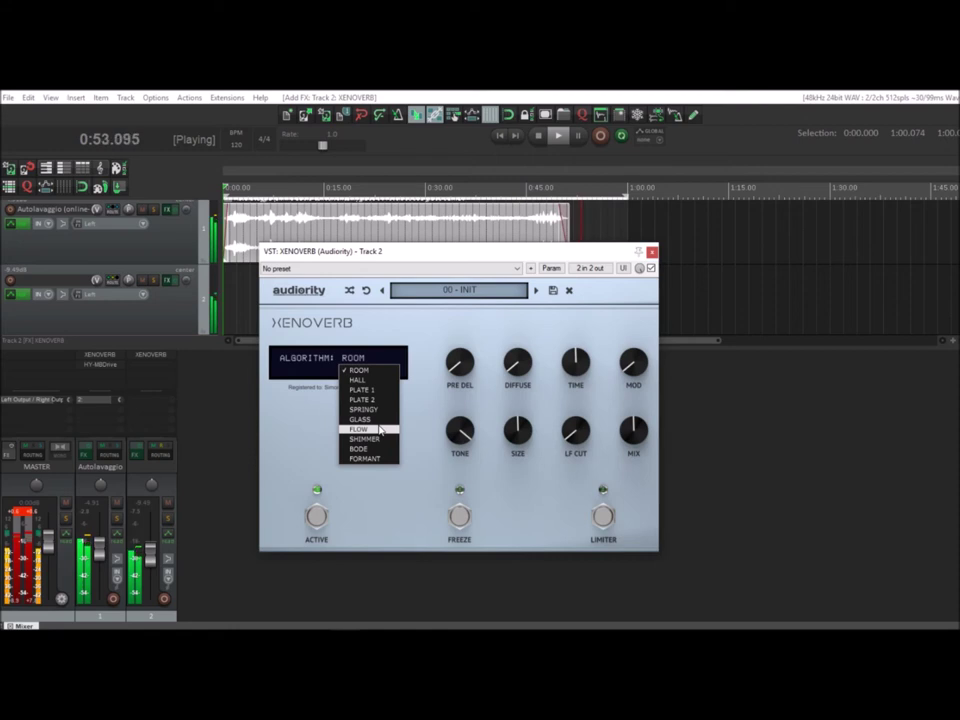
left_click(380, 430)
Set the reverb's bloom to 100%, LF cut to 476 Hz, time to about 4.7 s and mod to 100%, and raise its pre-delay.
left_click_drag(520, 432, 508, 332)
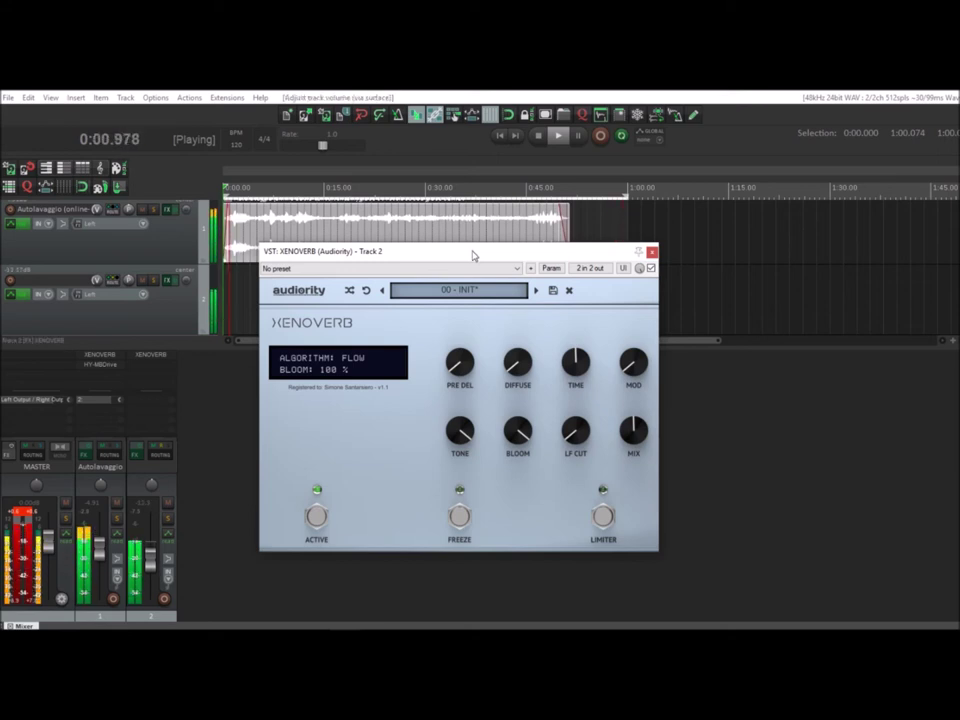
left_click_drag(576, 432, 578, 446)
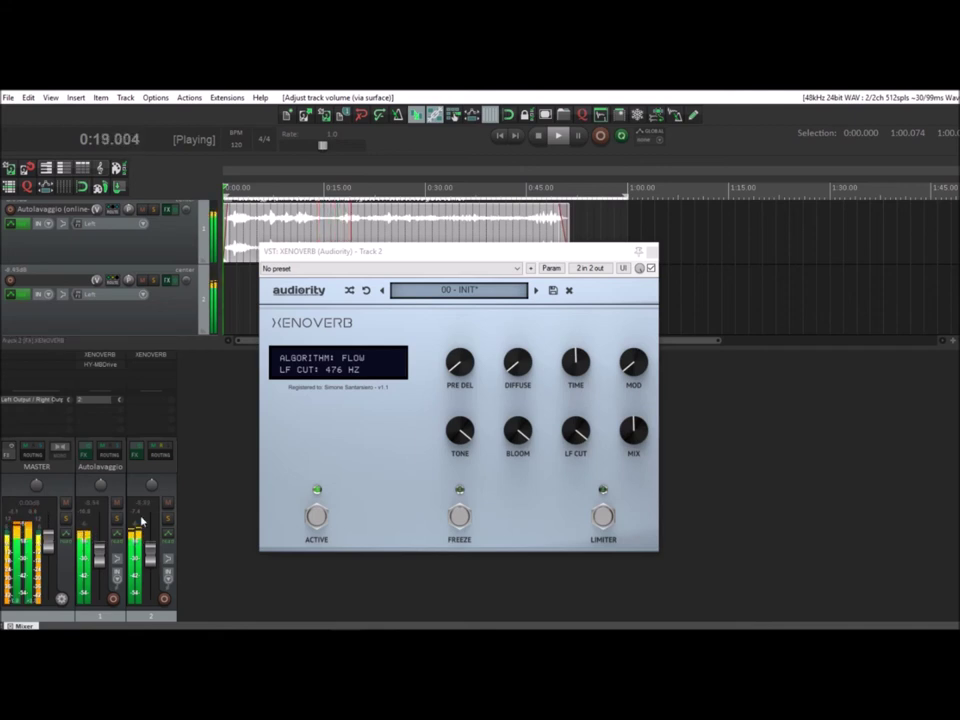
left_click_drag(459, 362, 463, 336)
left_click_drag(576, 362, 579, 365)
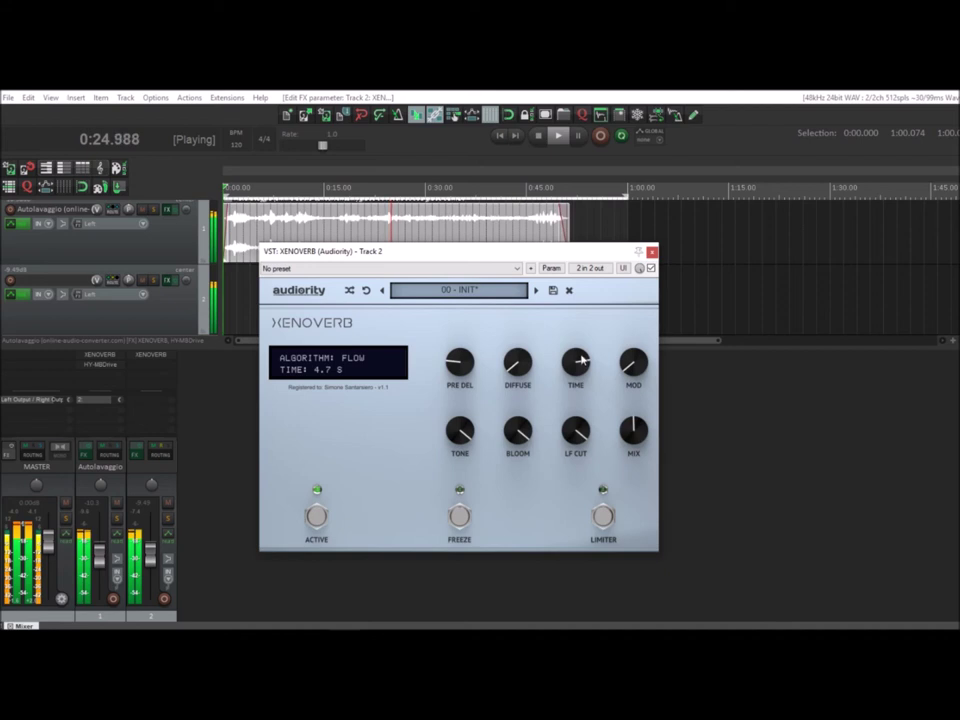
left_click_drag(630, 364, 641, 332)
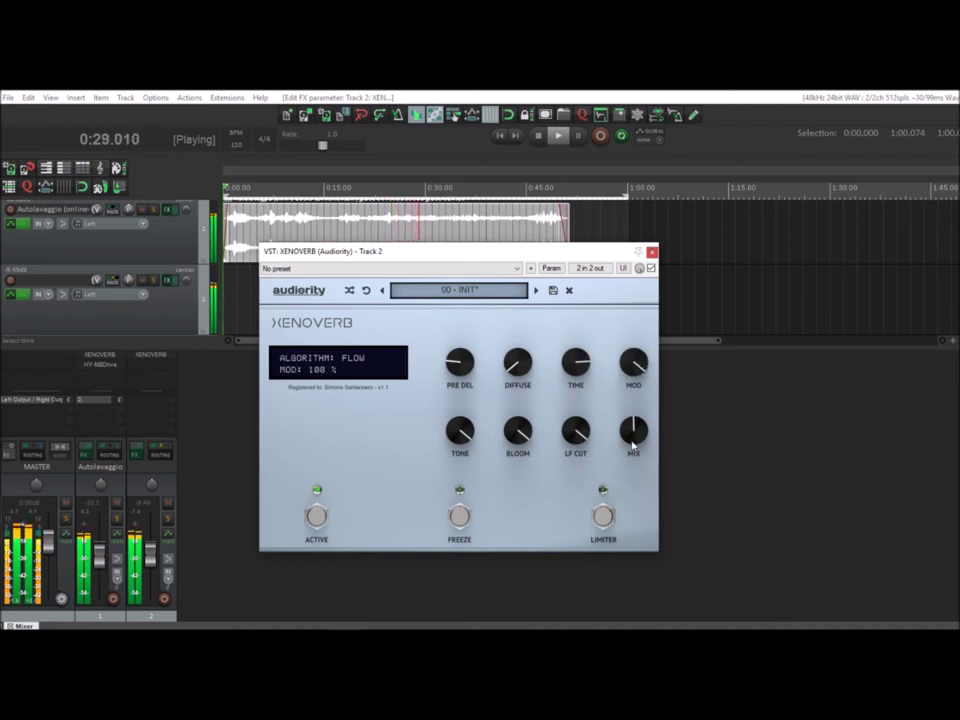
left_click(652, 252)
Add the Paradox EQ to track 2 and set its low-cut filter to about 784 Hz.
double_click(144, 390)
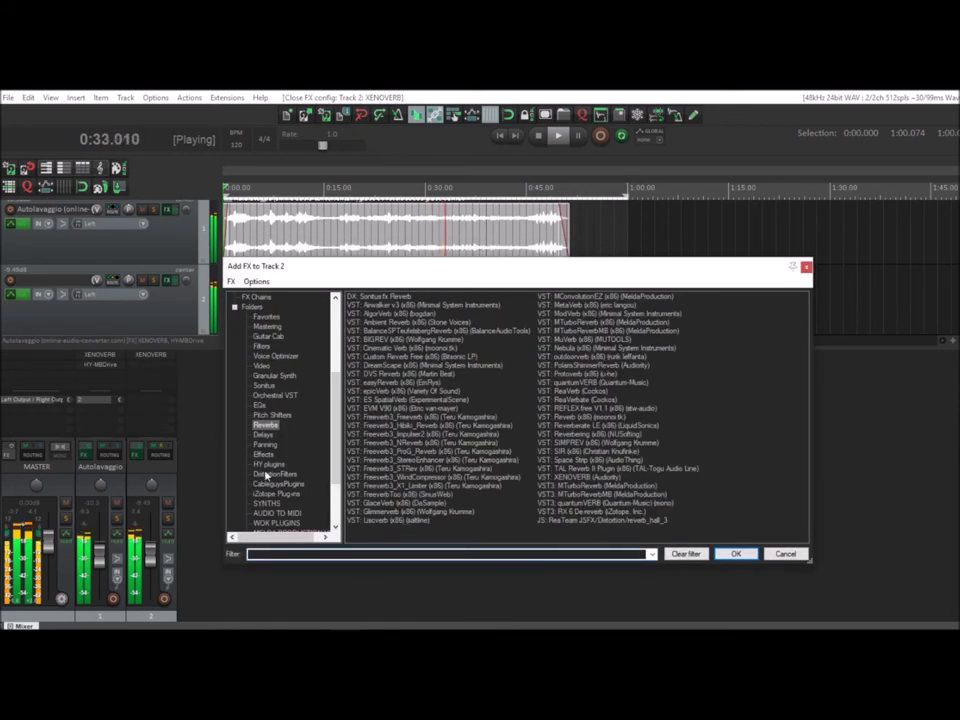
left_click(262, 406)
double_click(390, 508)
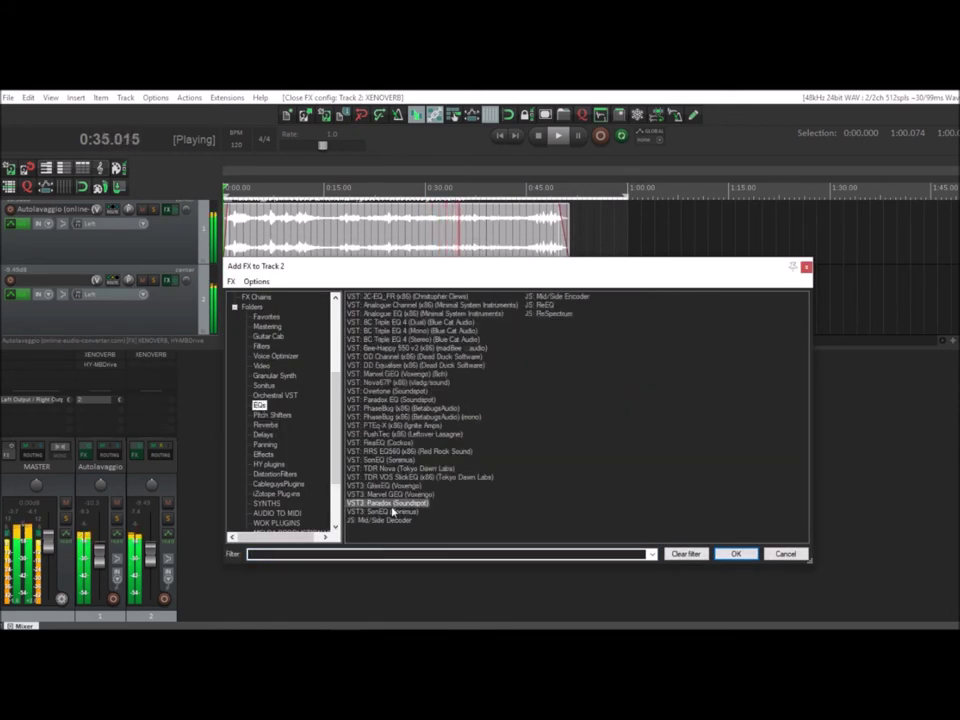
left_click_drag(61, 269, 311, 280)
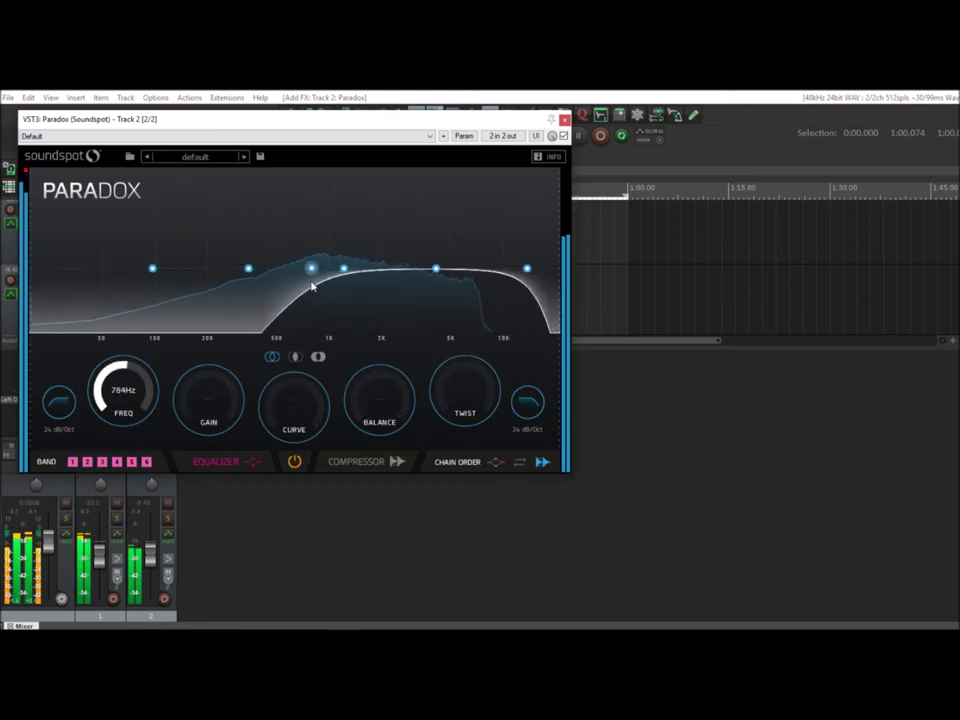
Boost the EQ's upper band by about 6.3 dB at about 4857 Hz with a 12% curve, and close the plug-in.
left_click_drag(436, 269, 441, 236)
scroll(438, 231, "down", 4)
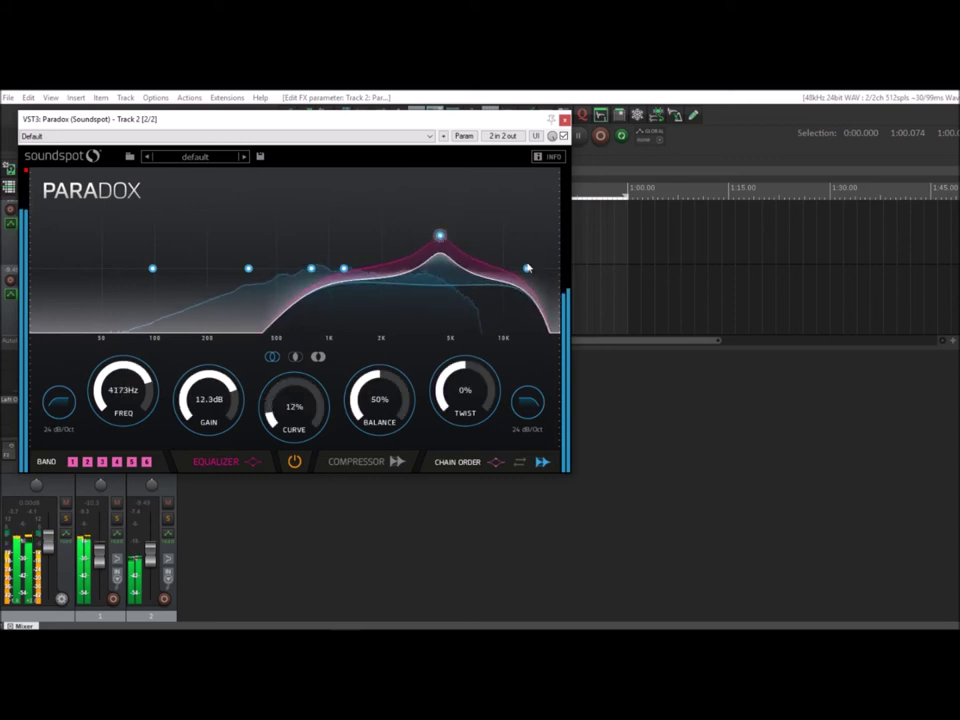
mouse_move(528, 269)
left_mouse_down()
mouse_move(494, 269)
mouse_move(541, 270)
mouse_move(508, 266)
mouse_move(540, 268)
mouse_move(527, 268)
left_mouse_up()
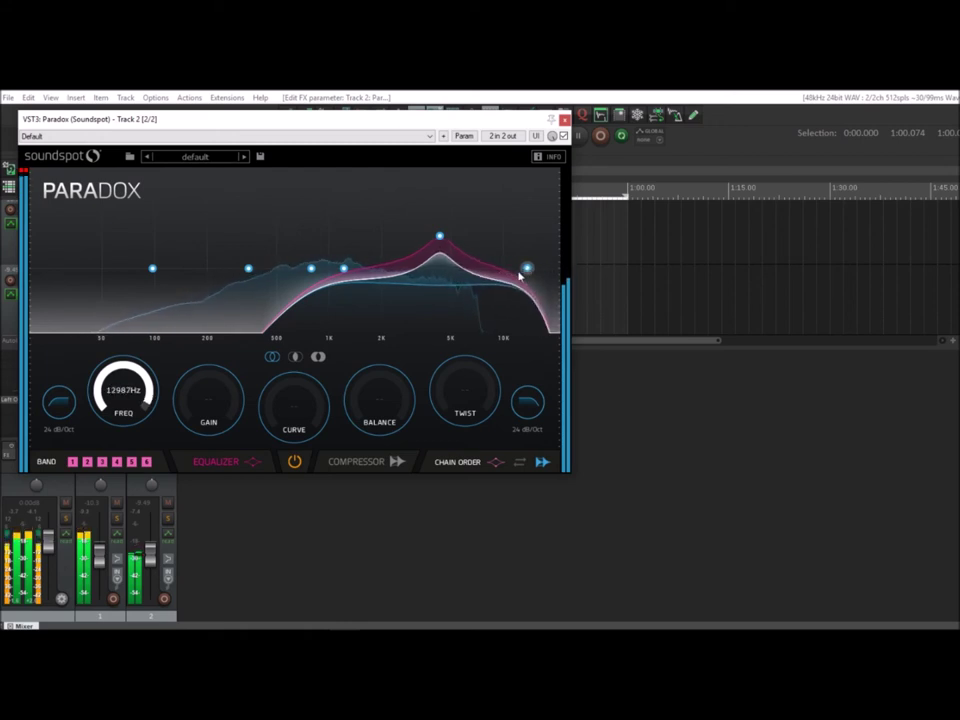
mouse_move(442, 240)
left_mouse_down()
mouse_move(494, 245)
mouse_move(453, 241)
mouse_move(450, 253)
left_mouse_up()
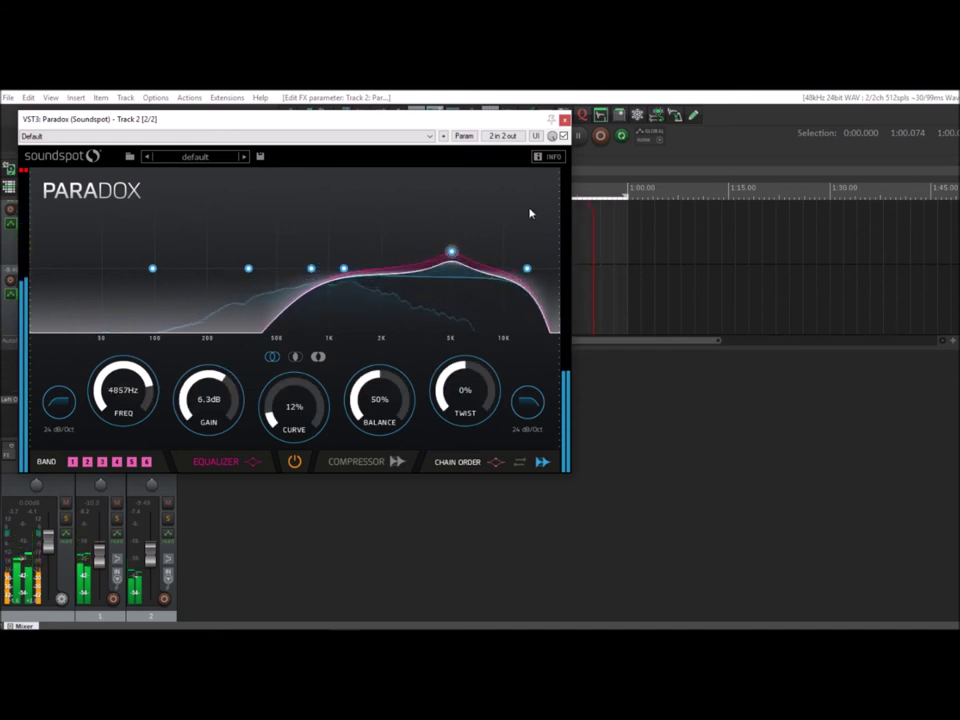
left_click(563, 119)
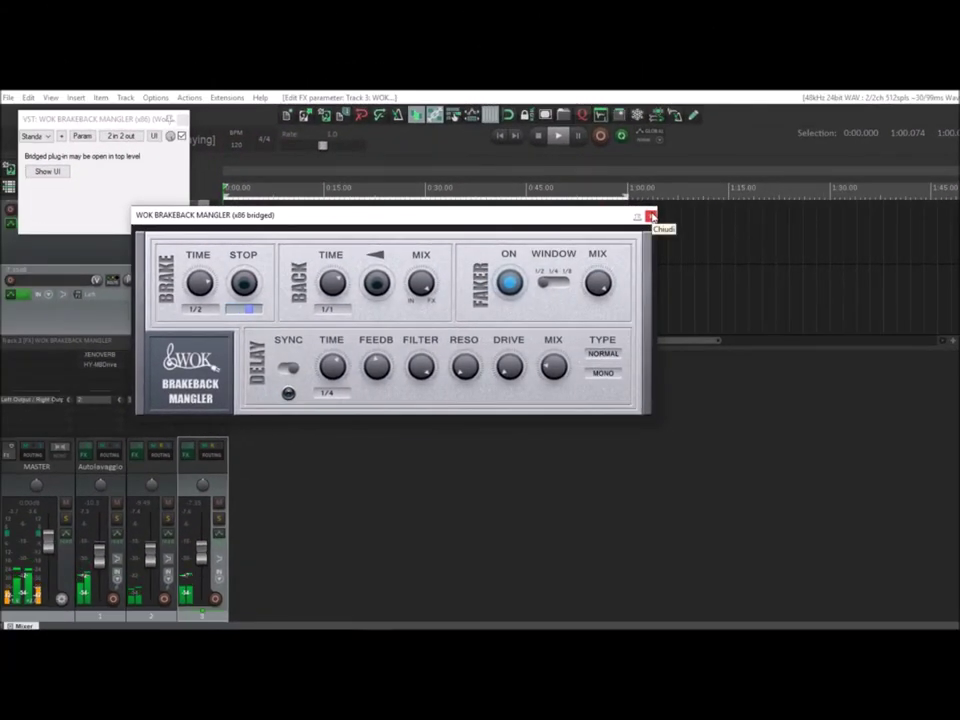
Adjust the delay section of WOK BRAKEBACK MANGLER on track 3 and close the plug-in.
left_click(539, 230)
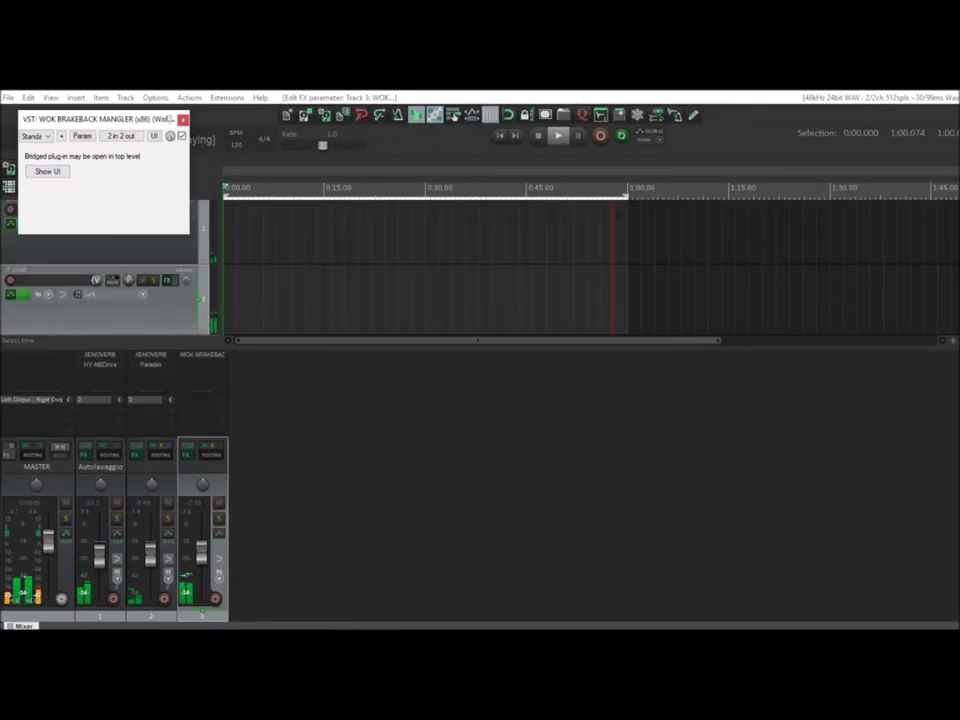
left_click(183, 119)
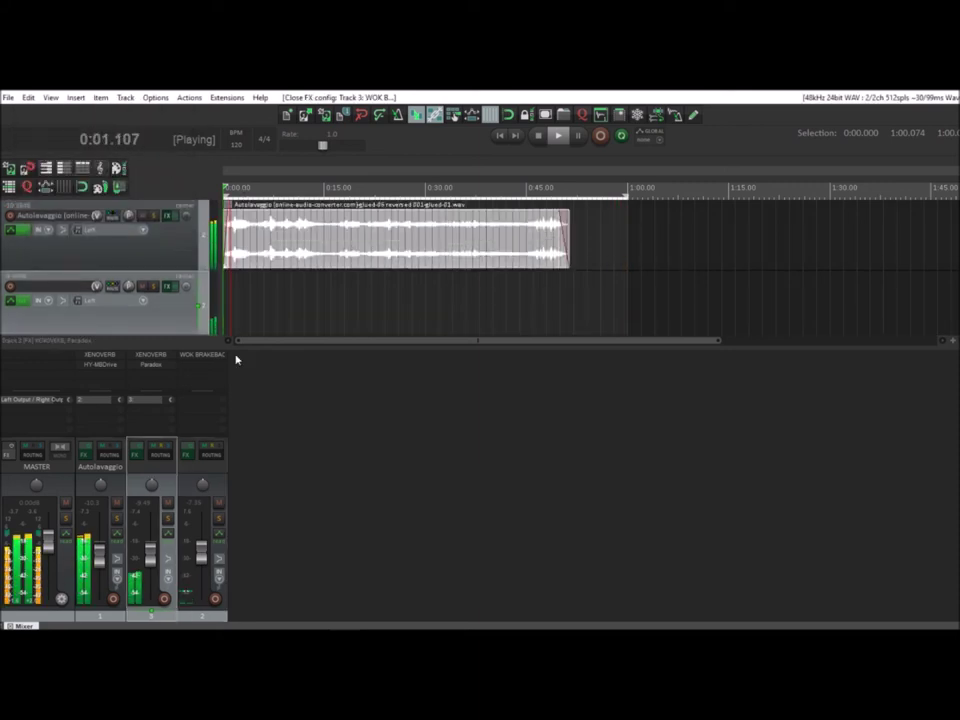
left_click(212, 356)
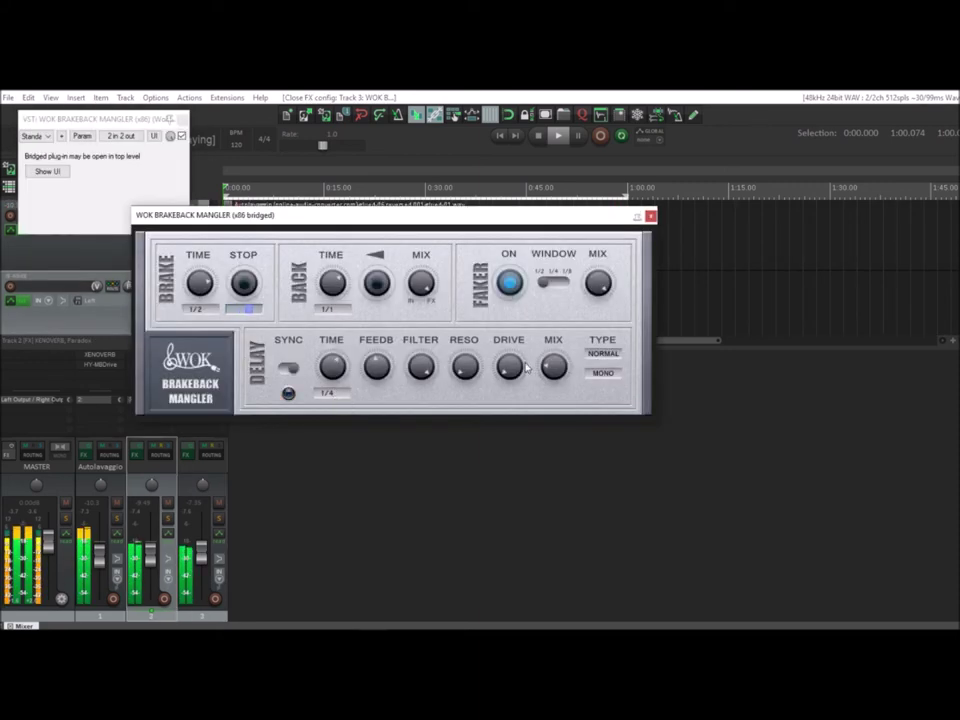
left_click(319, 369)
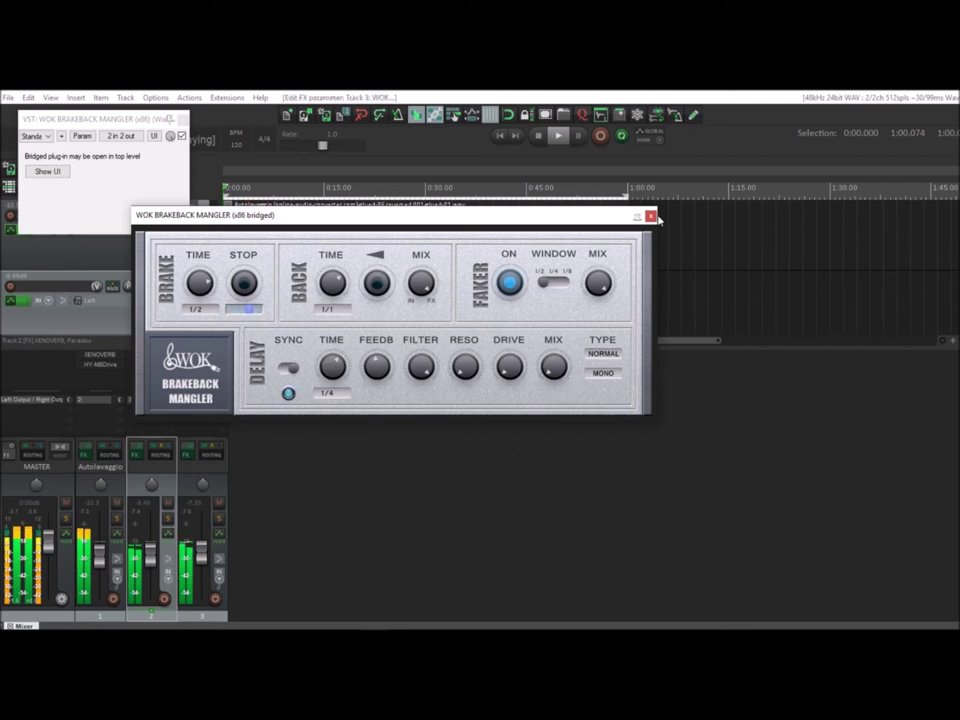
left_click(650, 216)
left_click(183, 119)
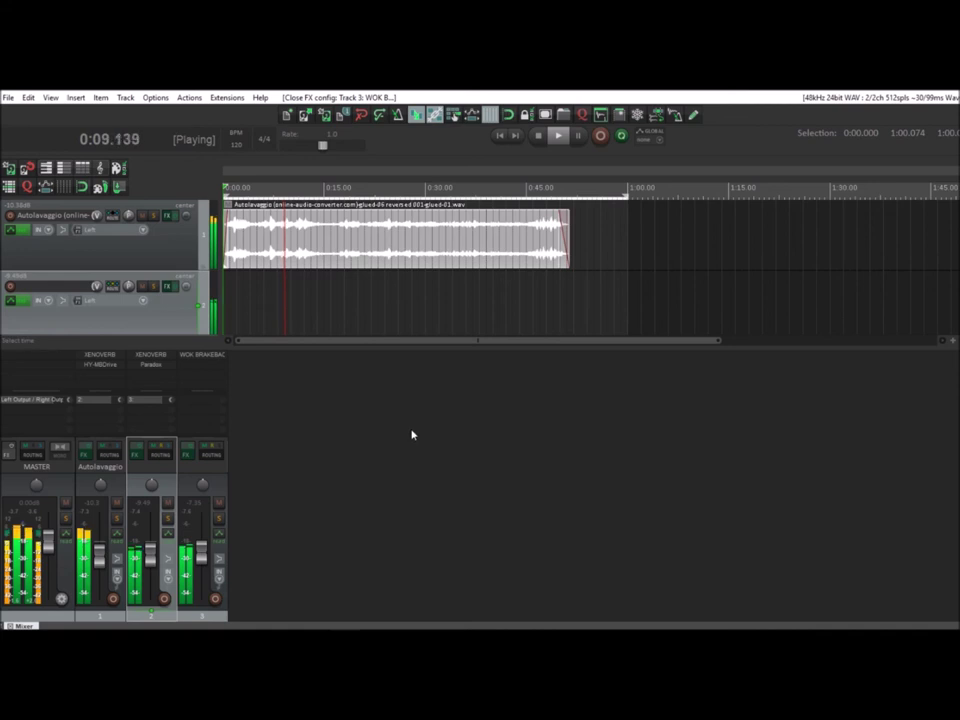
Add WOK PITCHDELAY from the WOK plug-ins to track 3, after the BRAKEBACK MANGLER.
scroll(428, 281, "up", 4)
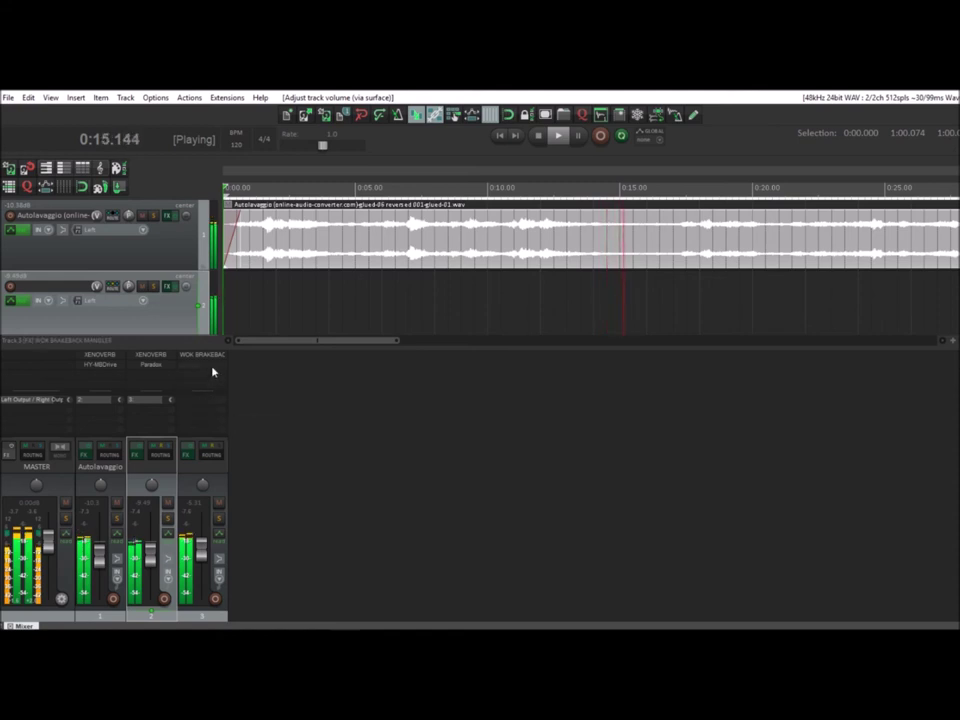
double_click(212, 373)
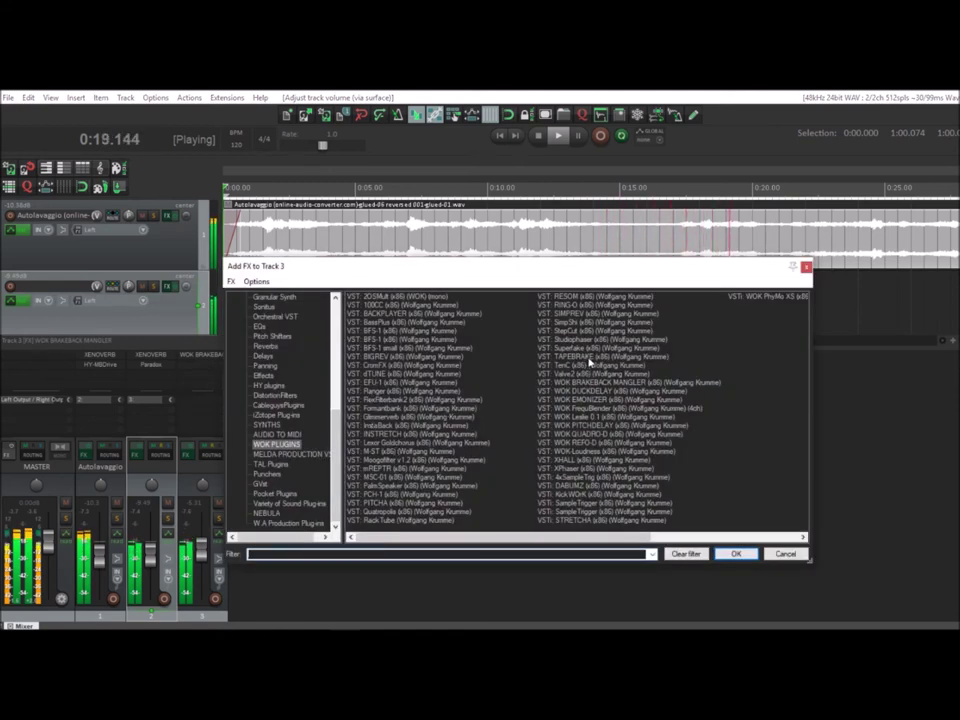
left_click(605, 425)
double_click(605, 425)
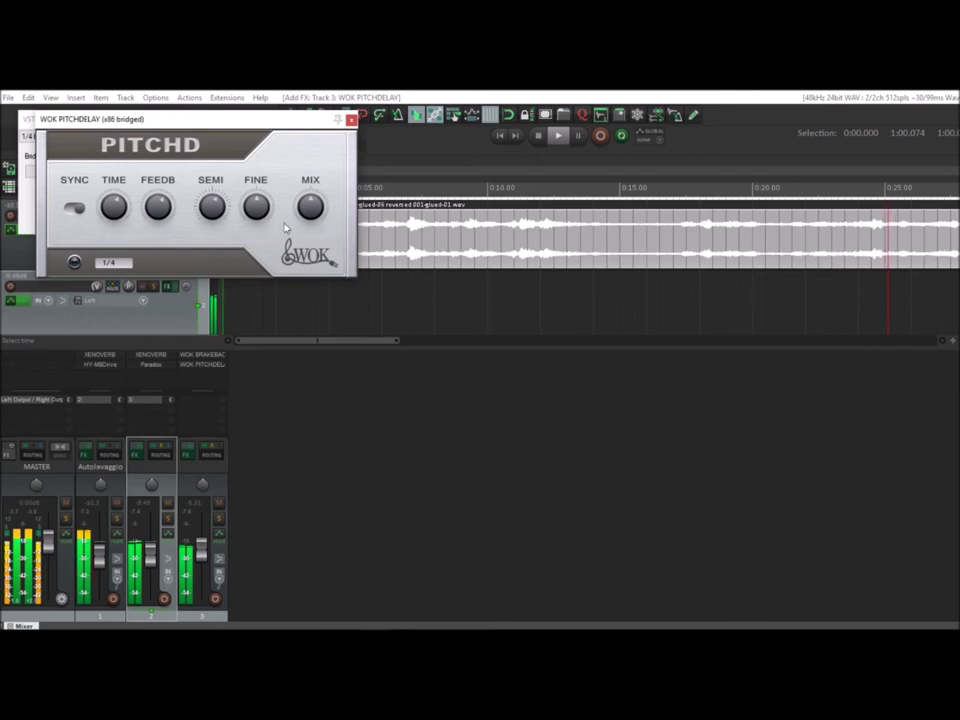
Set WOK PITCHDELAY's delay time to 1/2 D on track 3, adjust its semitone control and close the plug-in.
left_click_drag(203, 122, 424, 351)
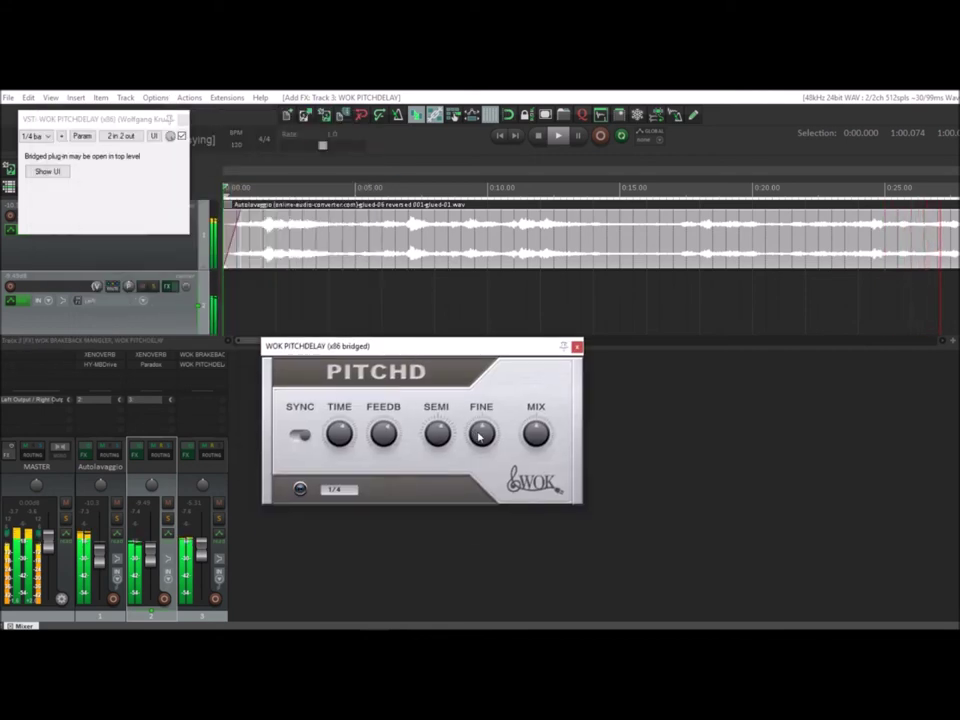
left_click_drag(439, 439, 438, 436)
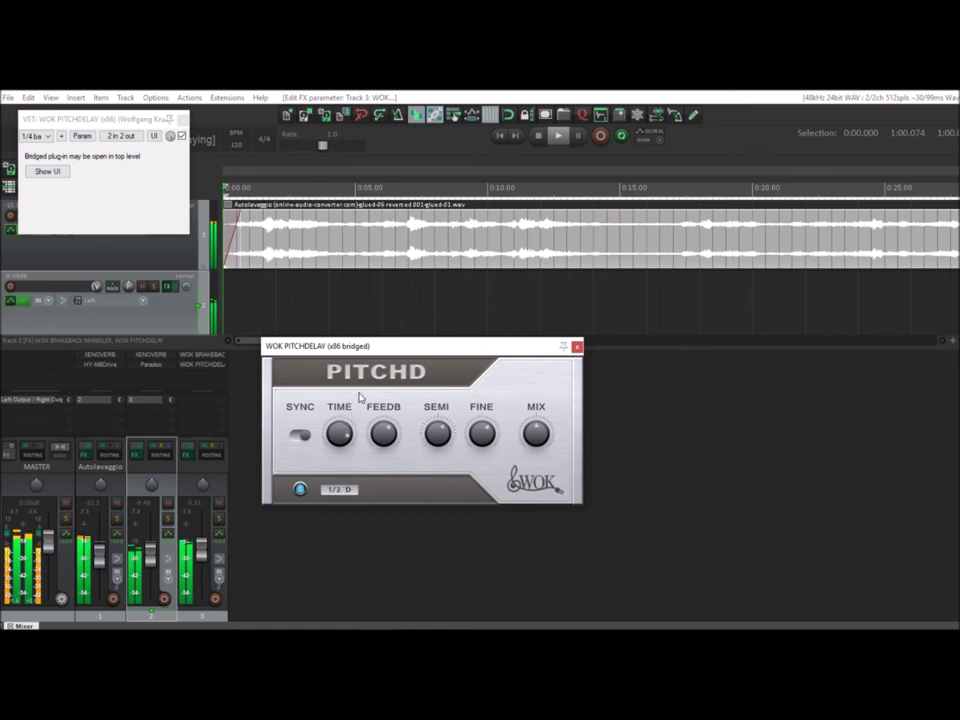
left_click(577, 347)
scroll(561, 248, "down", 5)
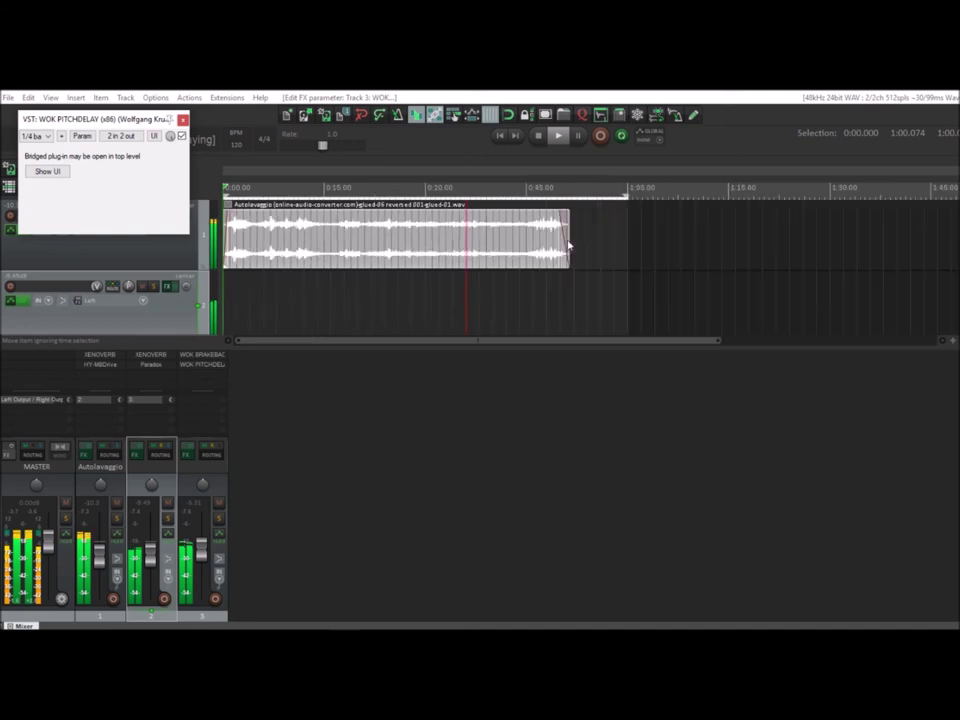
left_click(183, 120)
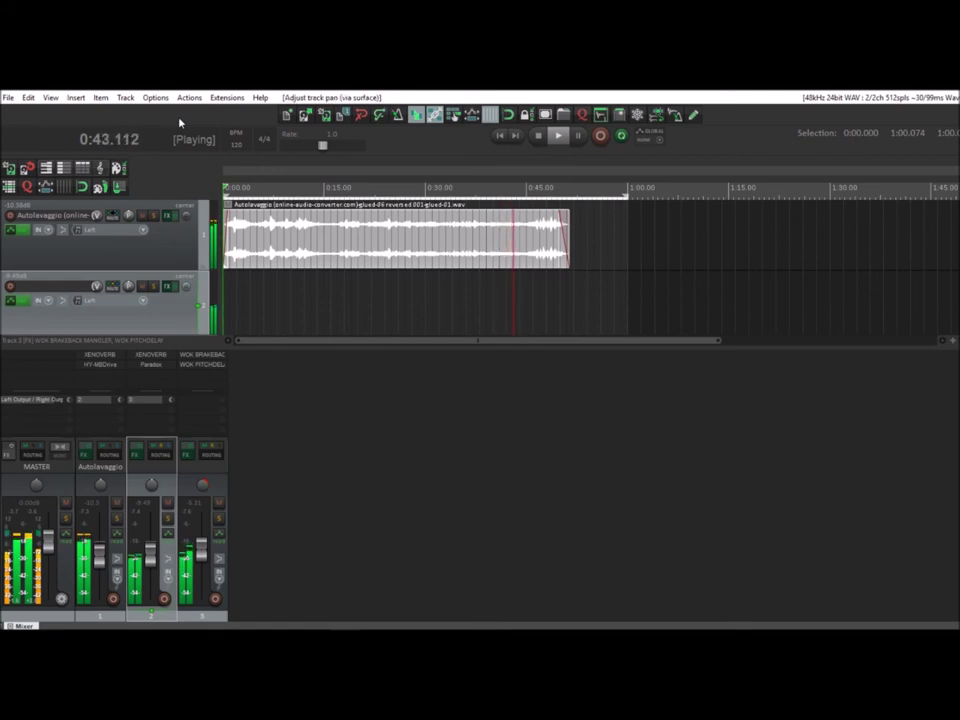
Add HeadCrusherFREE from the distortion and filter plug-ins to track 3, after WOK PITCHDELAY.
scroll(184, 264, "down", 2)
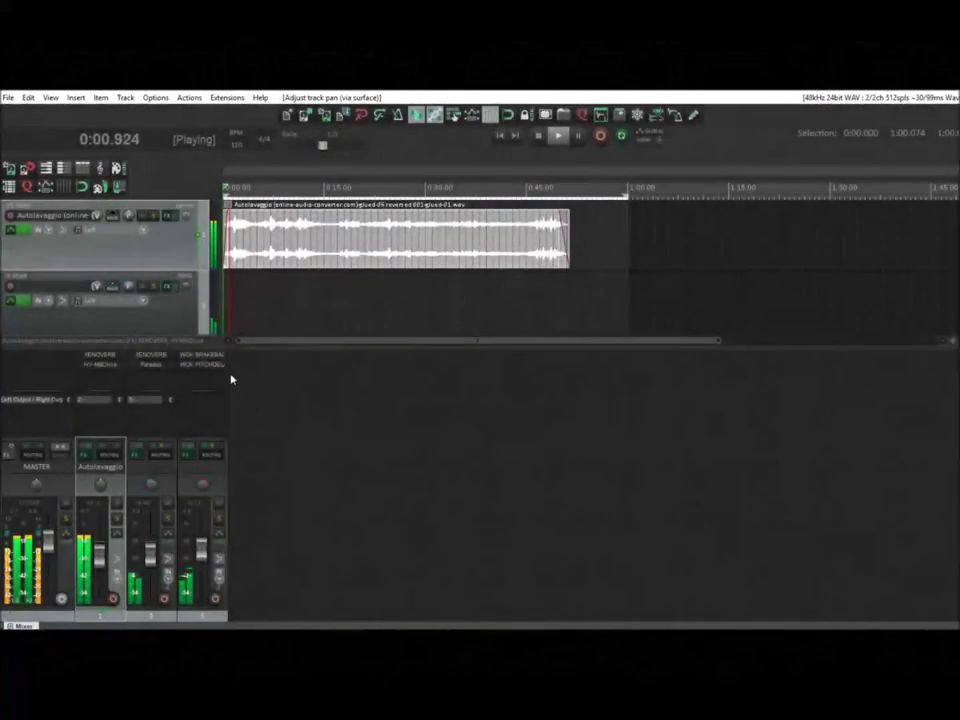
double_click(214, 381)
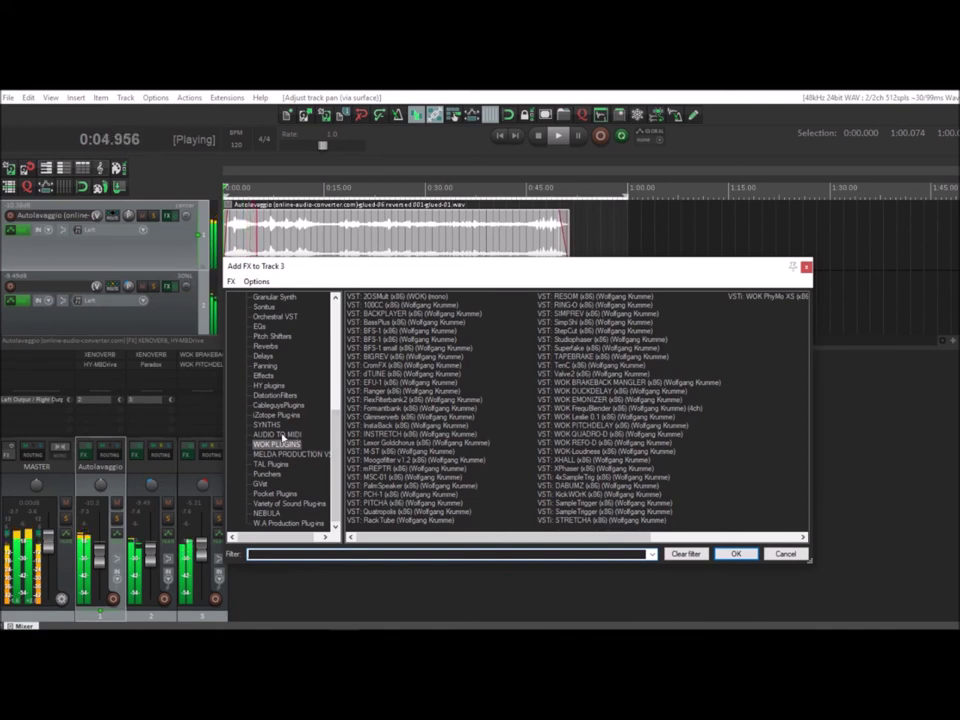
left_click(274, 396)
double_click(391, 340)
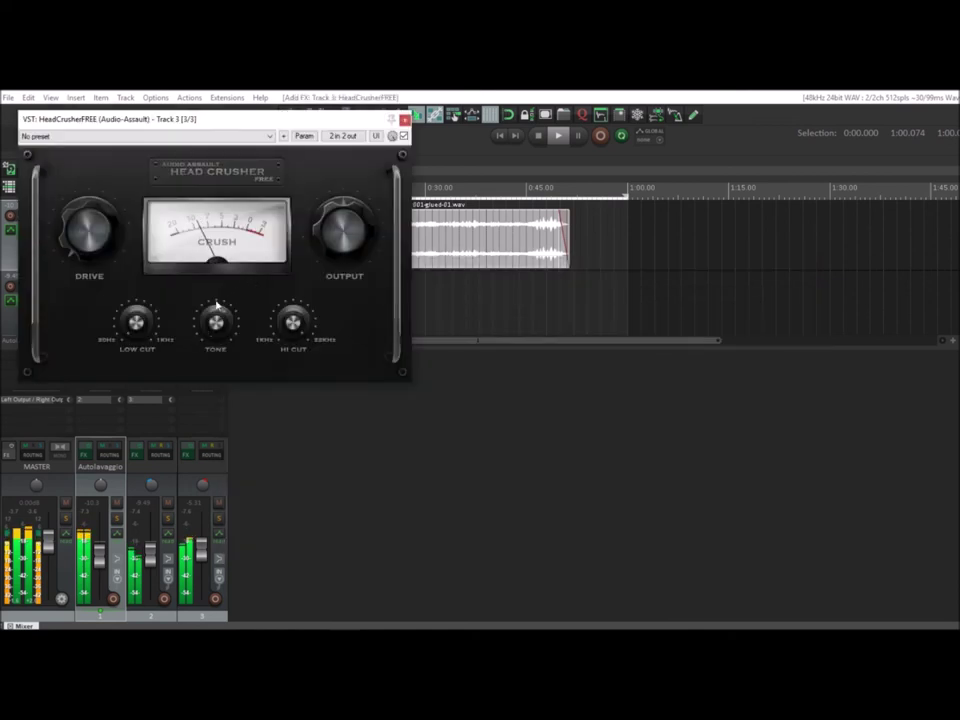
Increase the drive of HeadCrusherFREE on track 3, adjust its low cut and close the plug-in.
left_click_drag(112, 250, 94, 211)
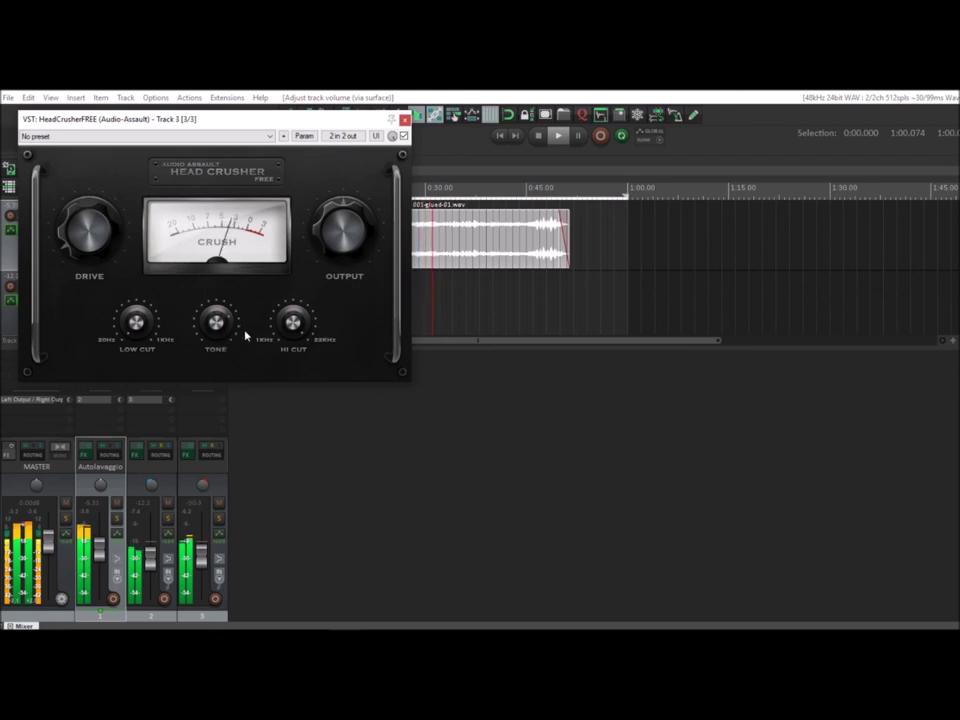
left_click(135, 329)
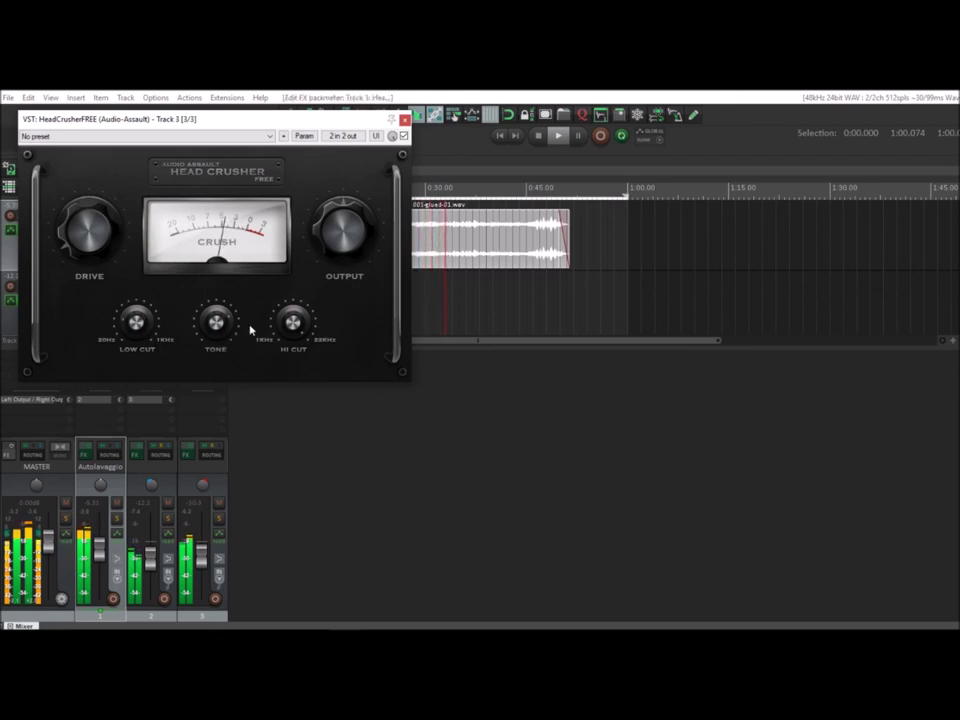
left_click(404, 120)
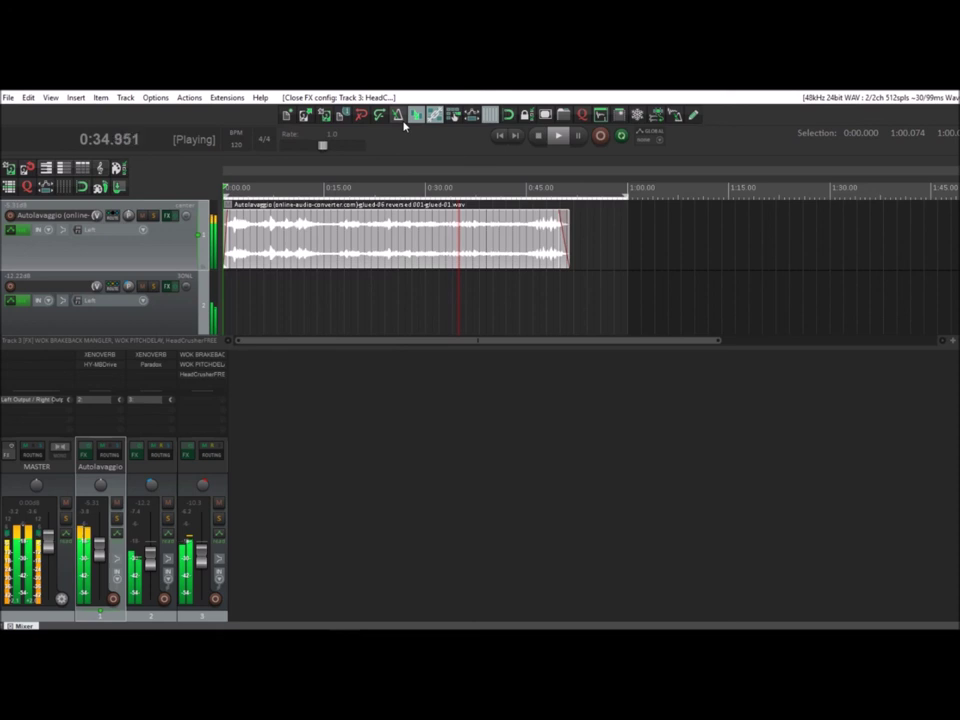
Reduce the track heights until all three tracks fit in the arrange view, and stop playback.
scroll(183, 248, "down", 1)
scroll(183, 248, "up", 1)
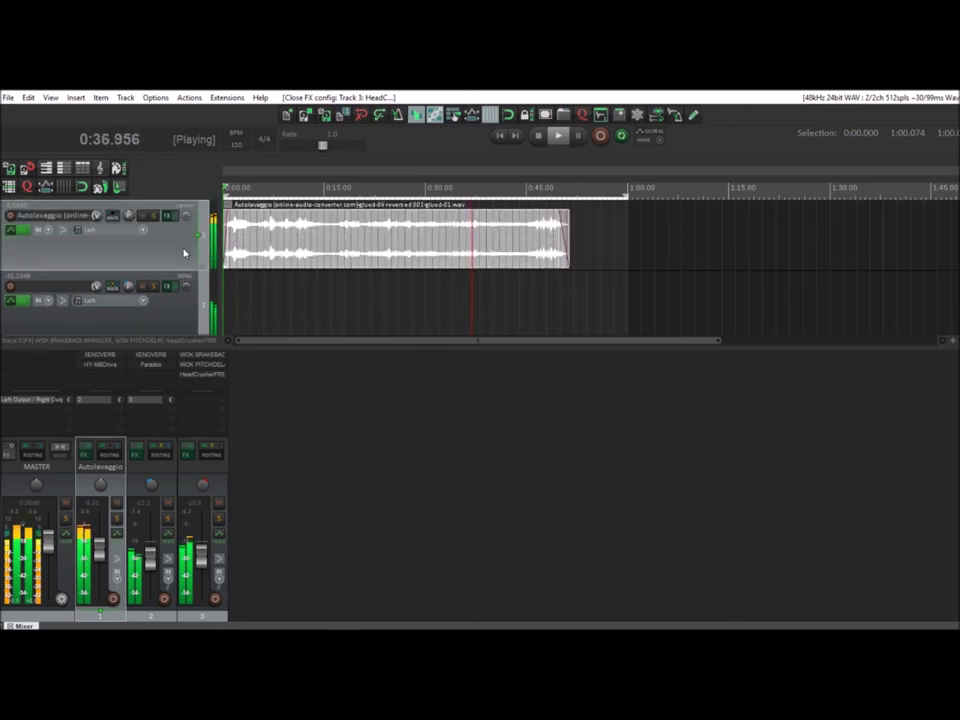
scroll(183, 250, "down", 1)
scroll(183, 250, "up", 2)
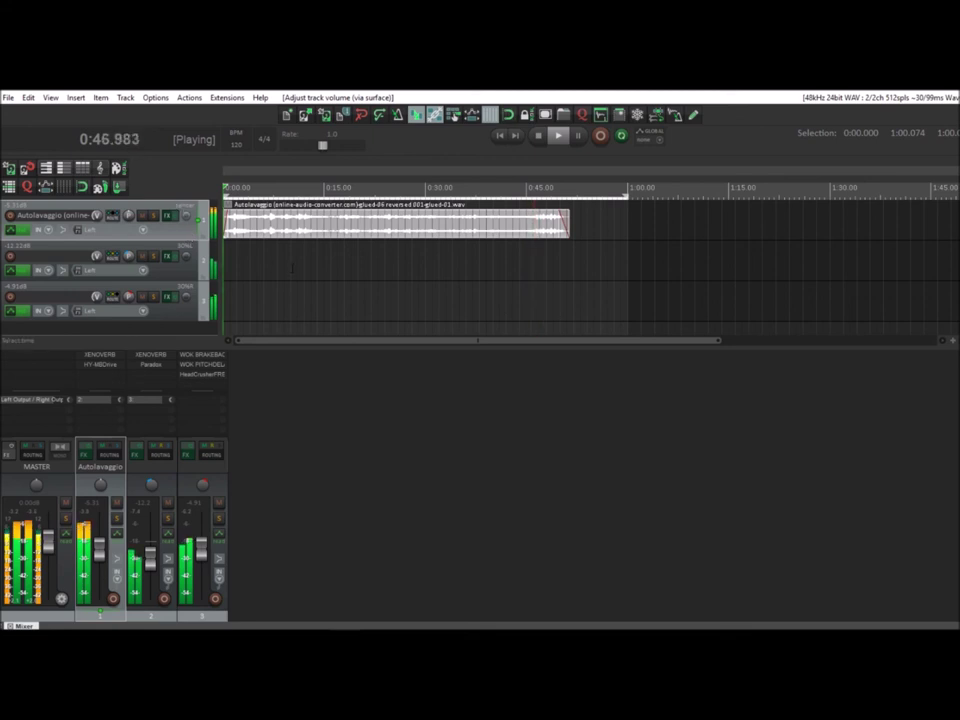
key("space")
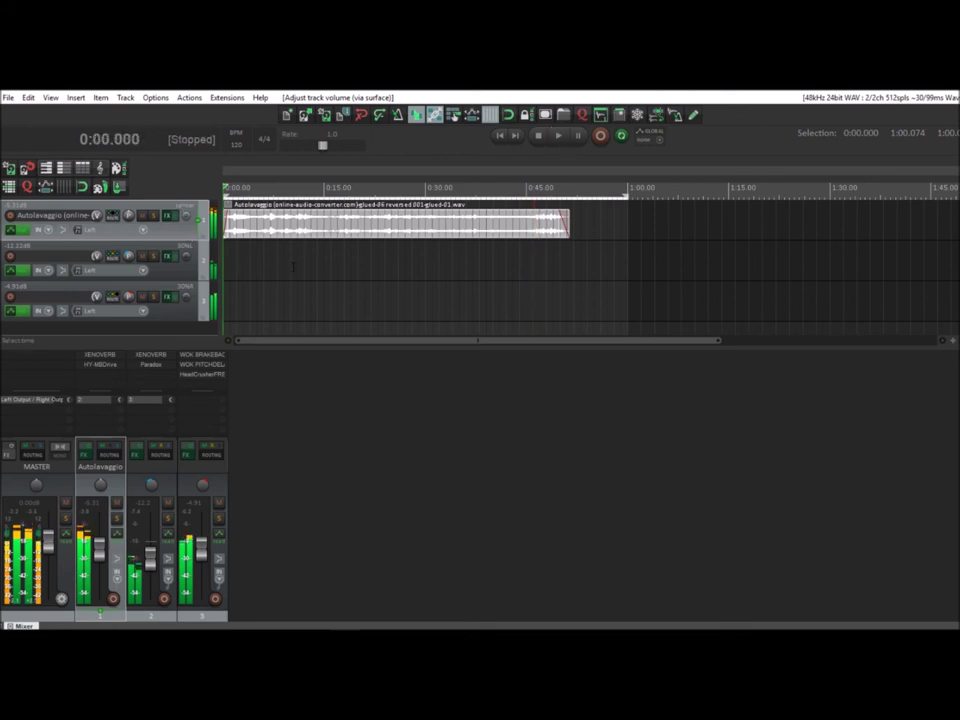